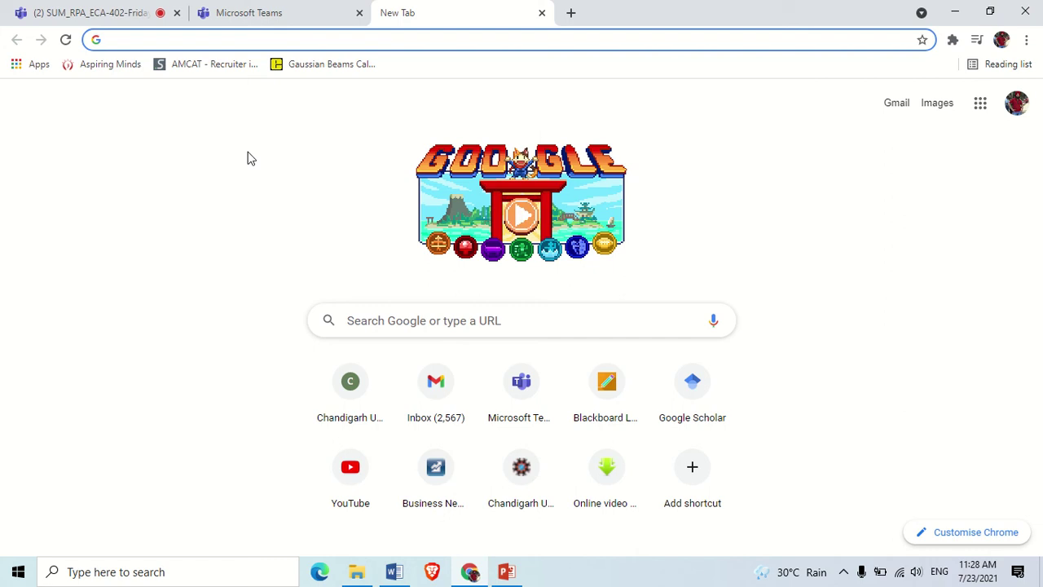
click(174, 39)
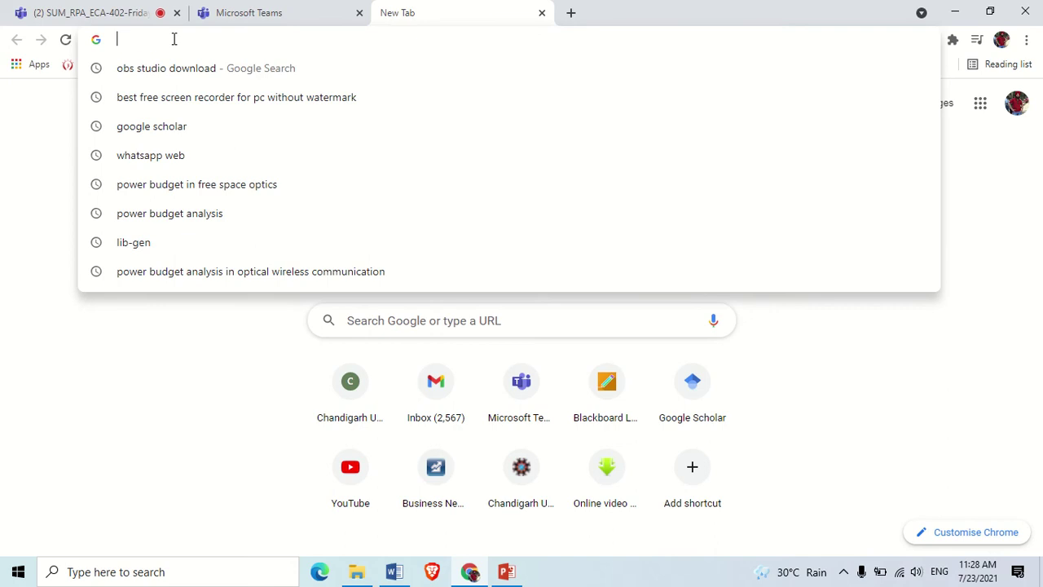
text(w)
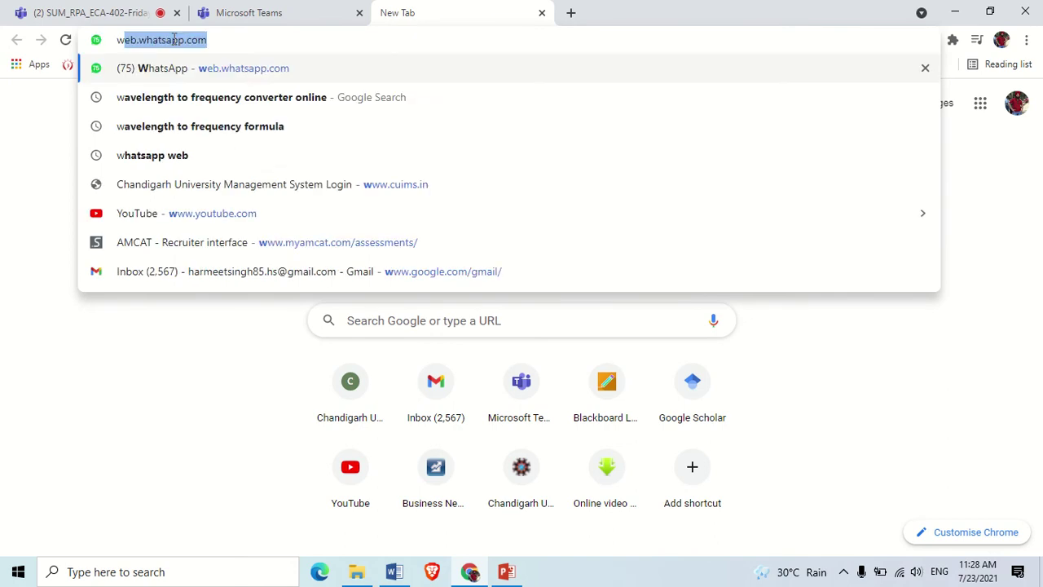
text(ww.uip)
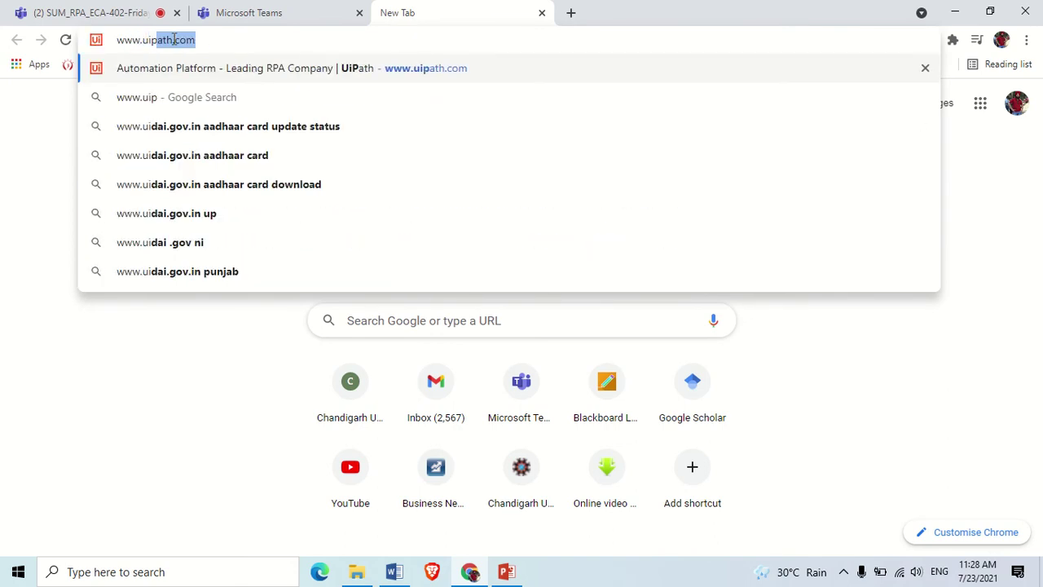
text(ath.com)
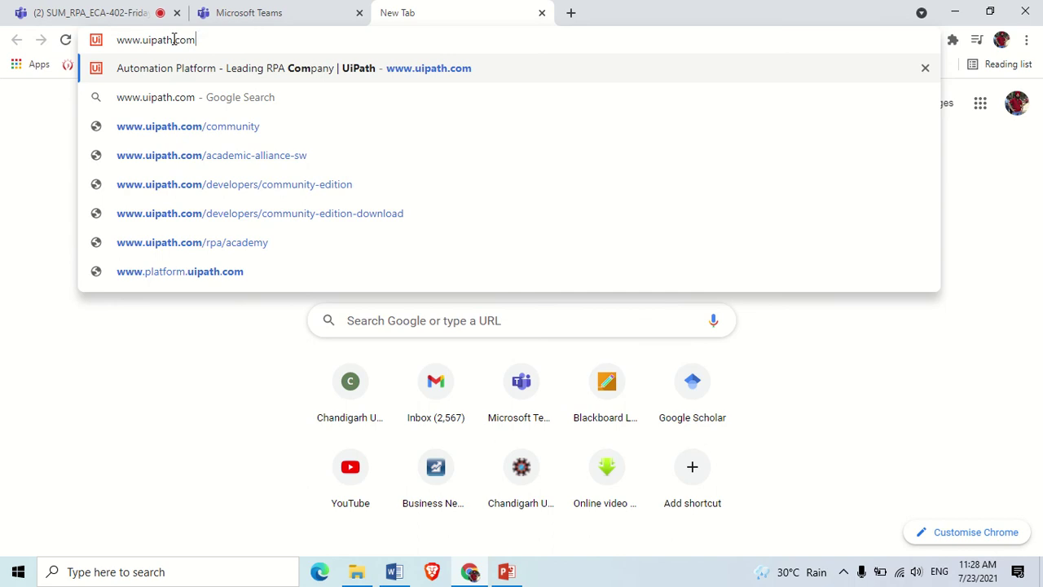
key(Return)
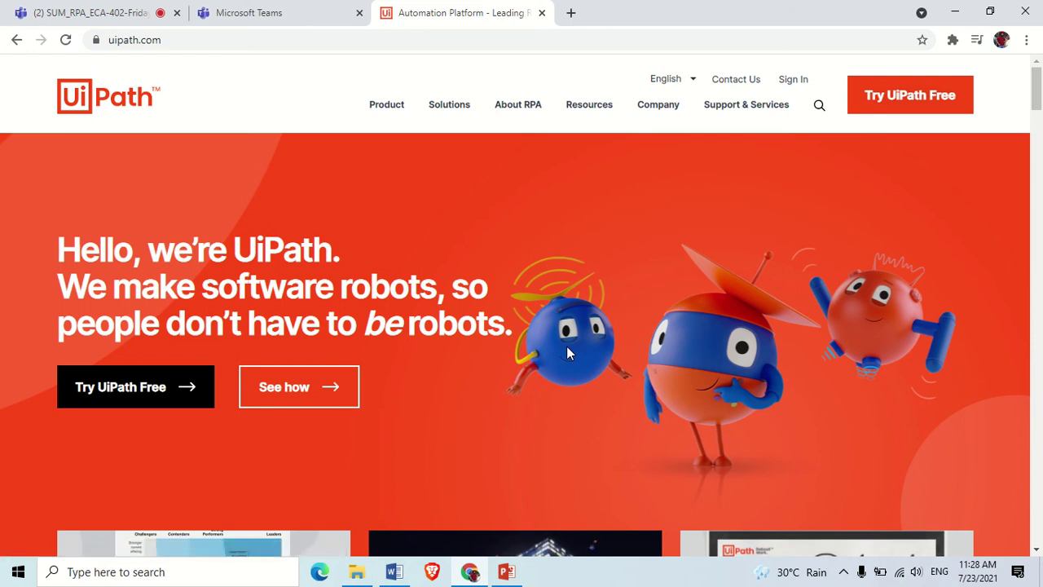
- Look over the UiPath home page and its site navigation, including the Product, Solutions, About RPA and Company sections
scroll(529, 343, down, 10)
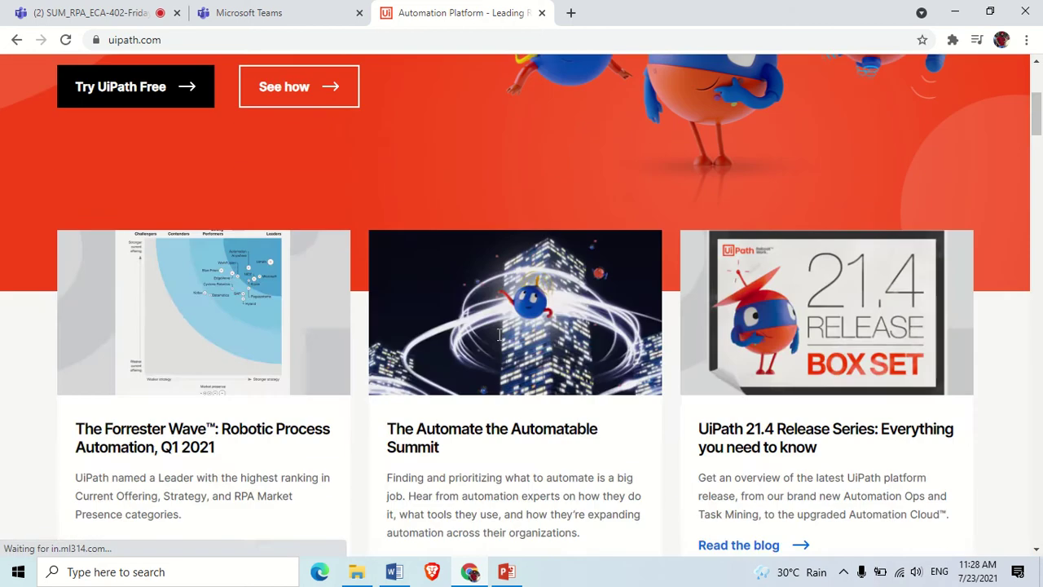
scroll(499, 334, down, 15)
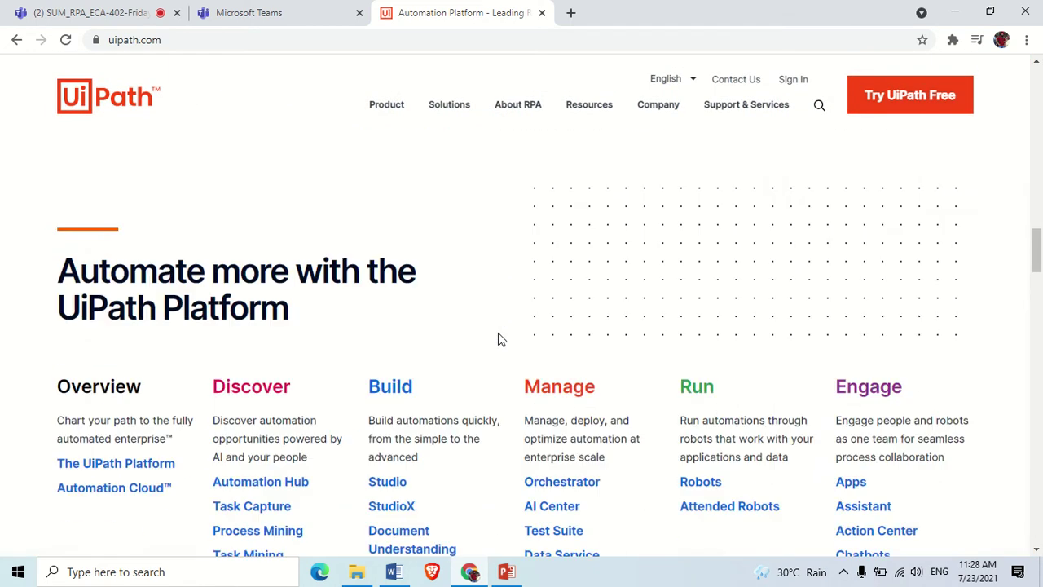
scroll(498, 334, up, 16)
scroll(498, 333, up, 8)
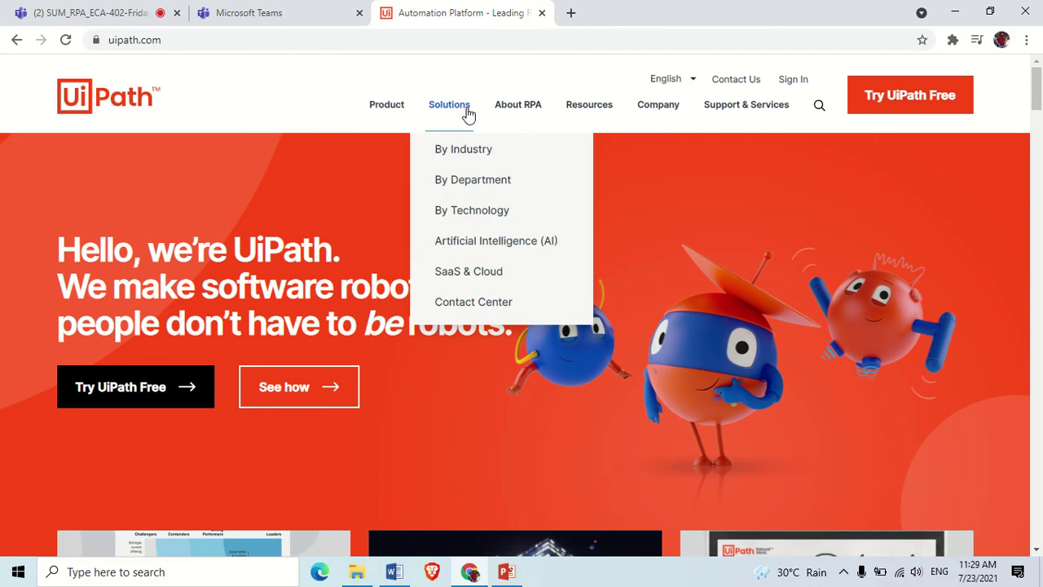
mouse_move(383, 114)
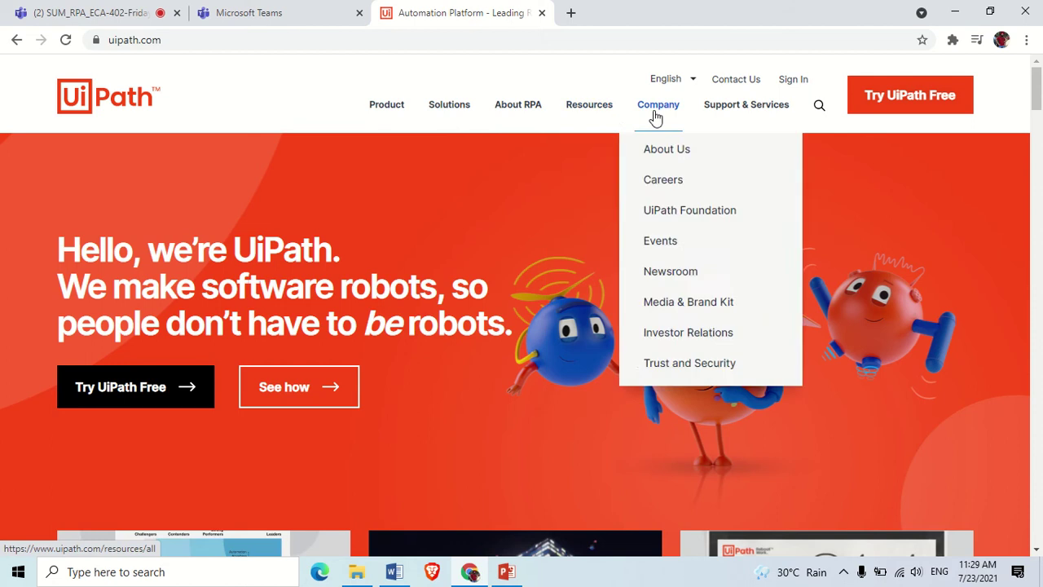
mouse_move(519, 114)
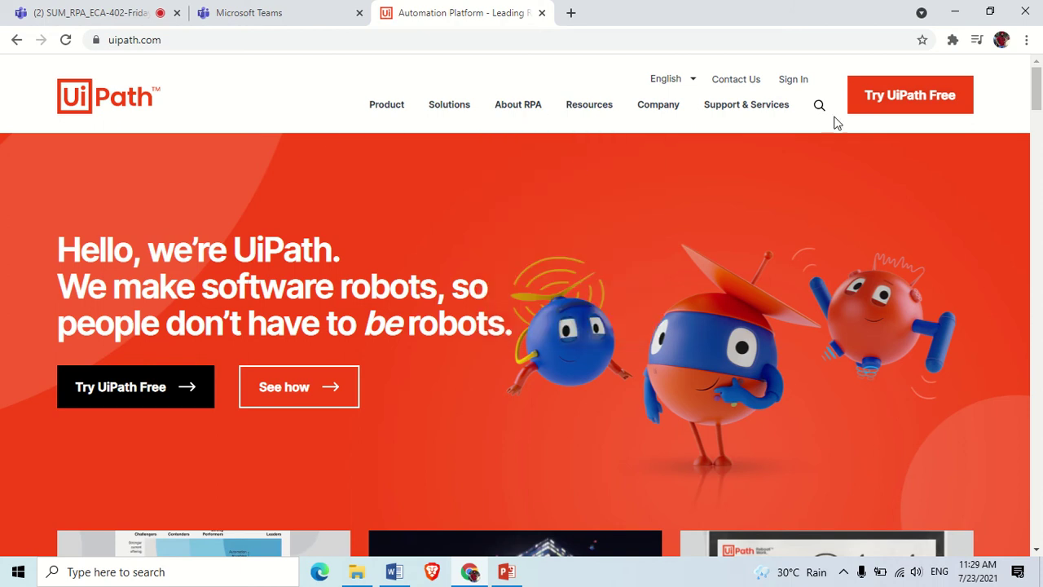
- Open the email sign-up form for the free UiPath trial, agree to the License Terms, and return to the home page
click(896, 98)
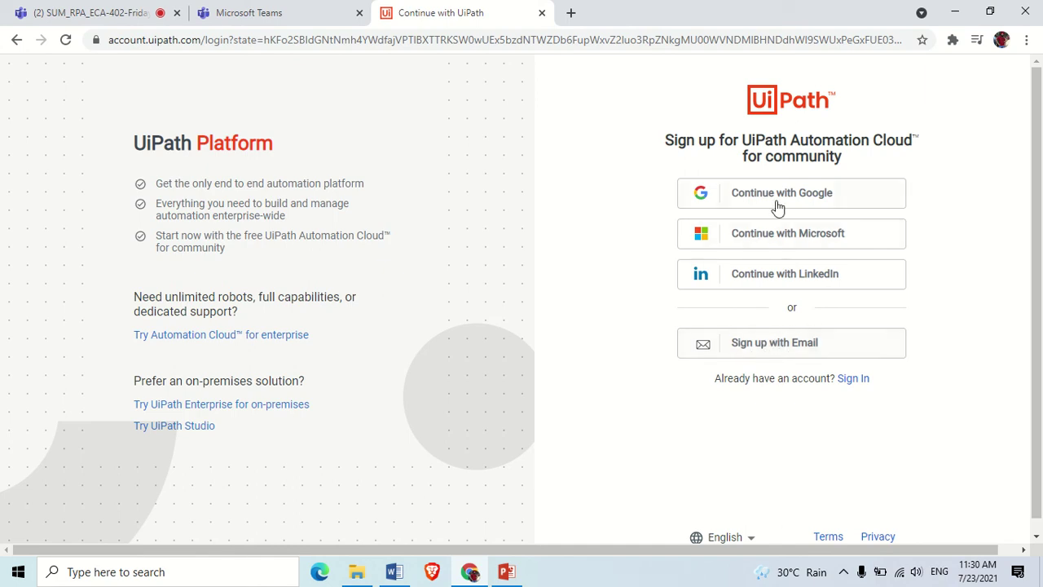
click(768, 343)
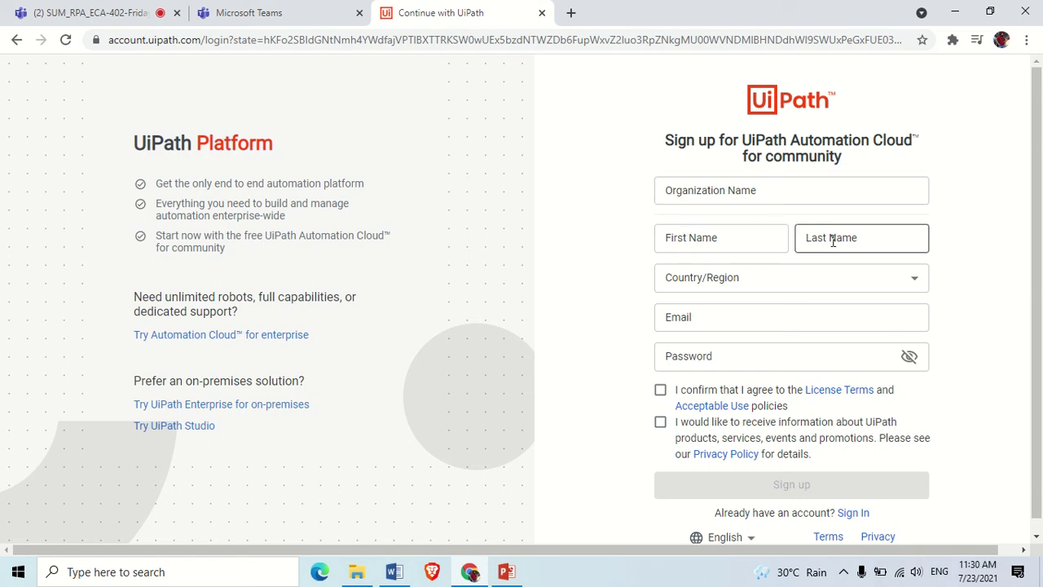
click(812, 285)
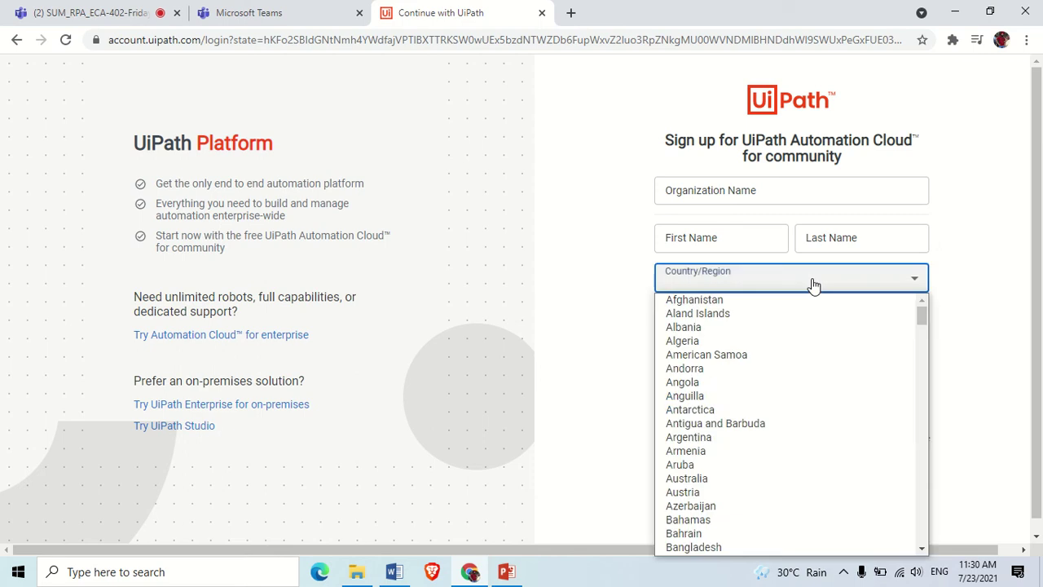
click(812, 285)
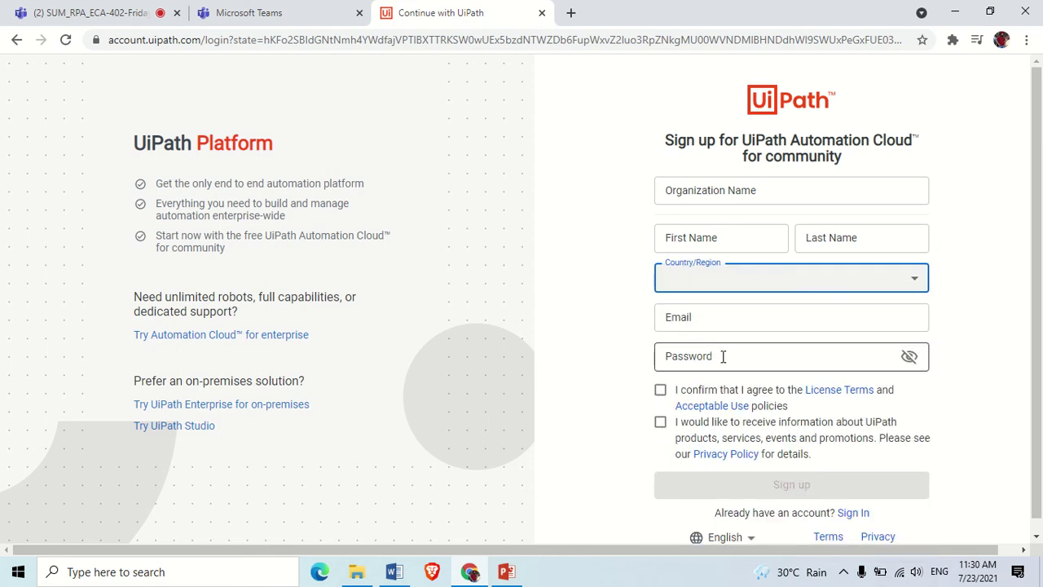
click(660, 391)
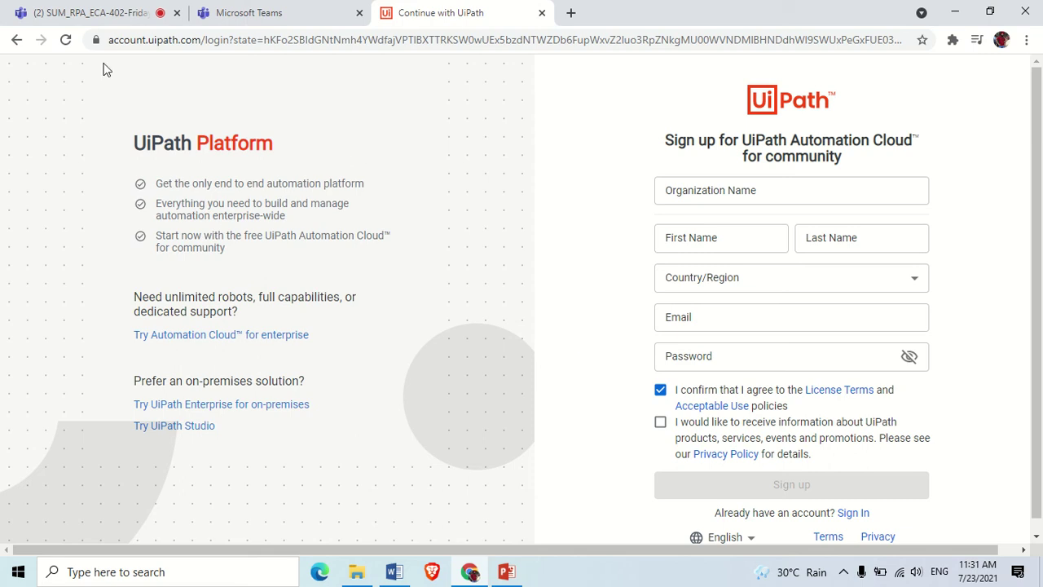
click(17, 40)
click(17, 41)
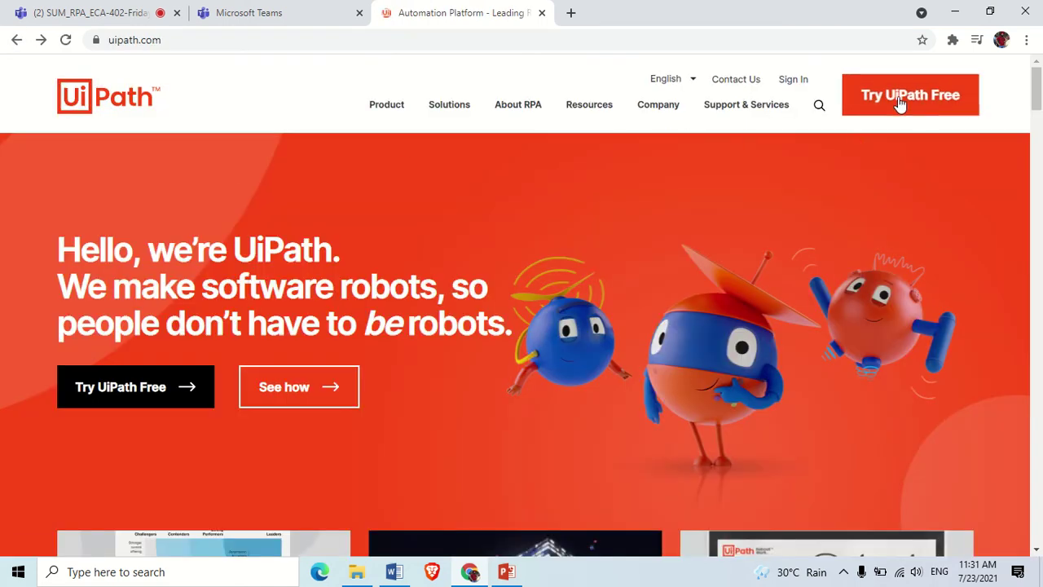
- Sign in to the existing UiPath account by way of the free trial page with the account password, and decline to save the password
click(896, 101)
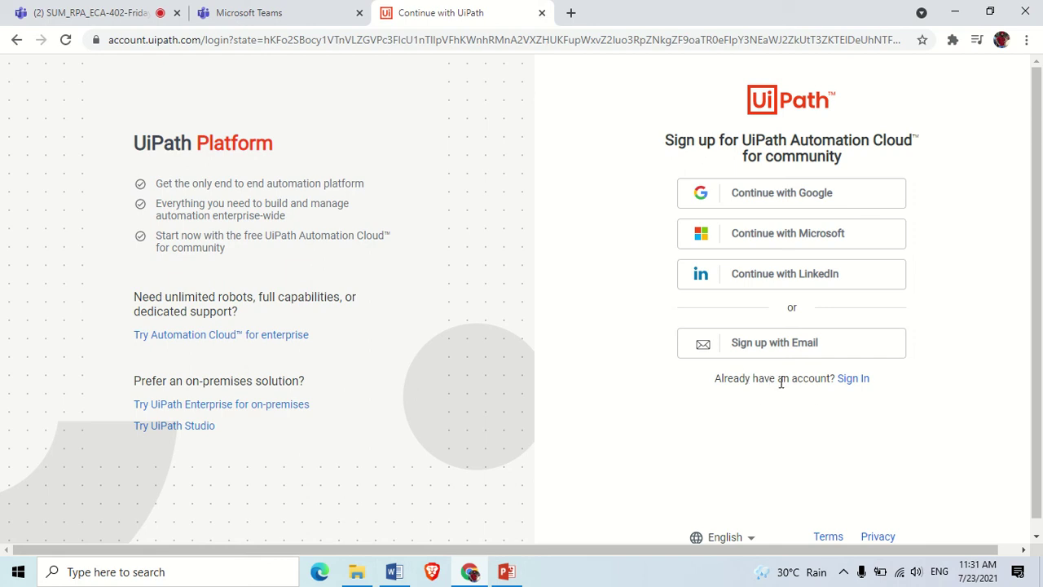
click(852, 380)
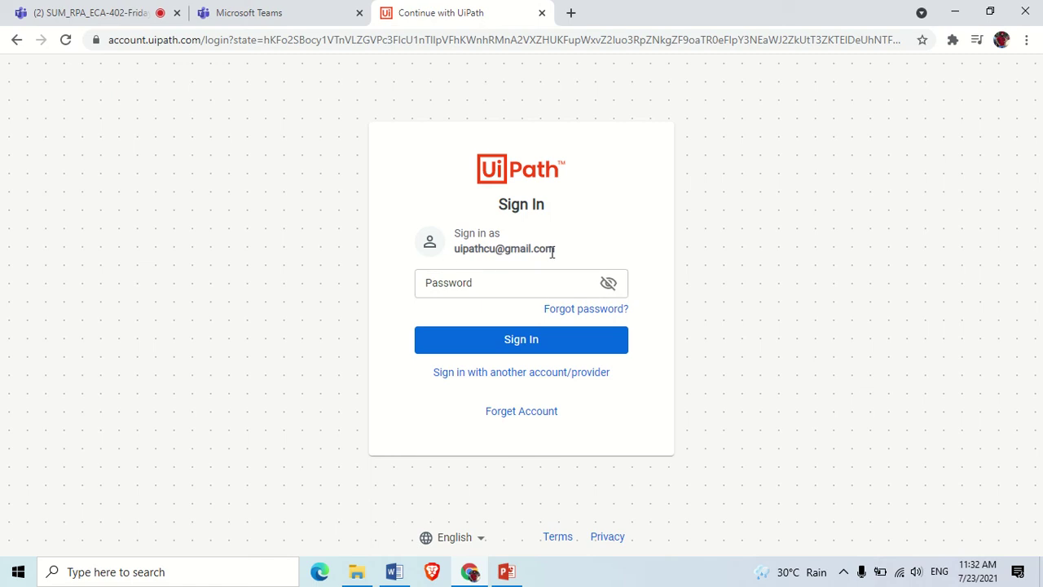
click(485, 285)
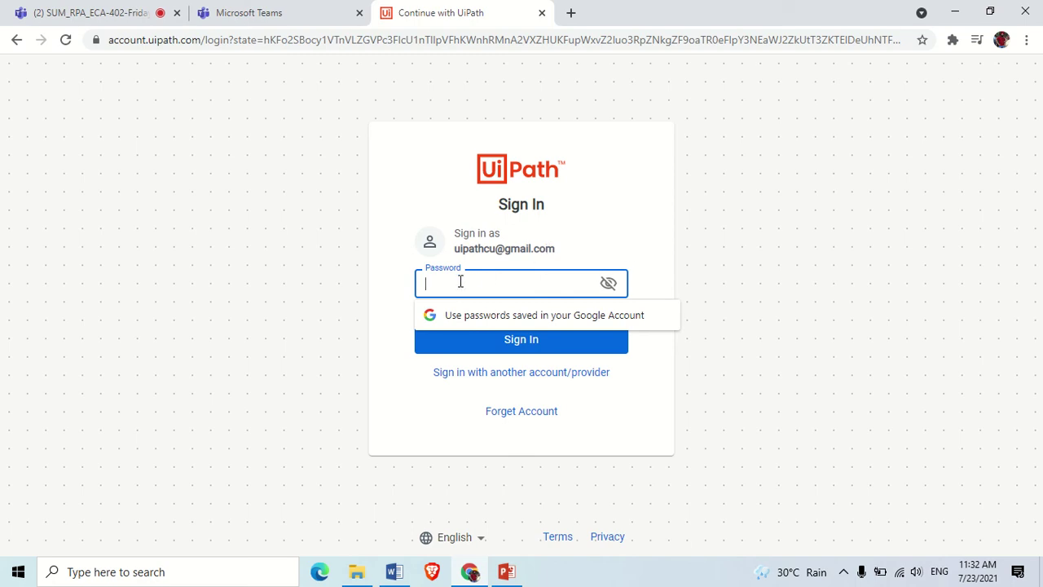
text(•••••)
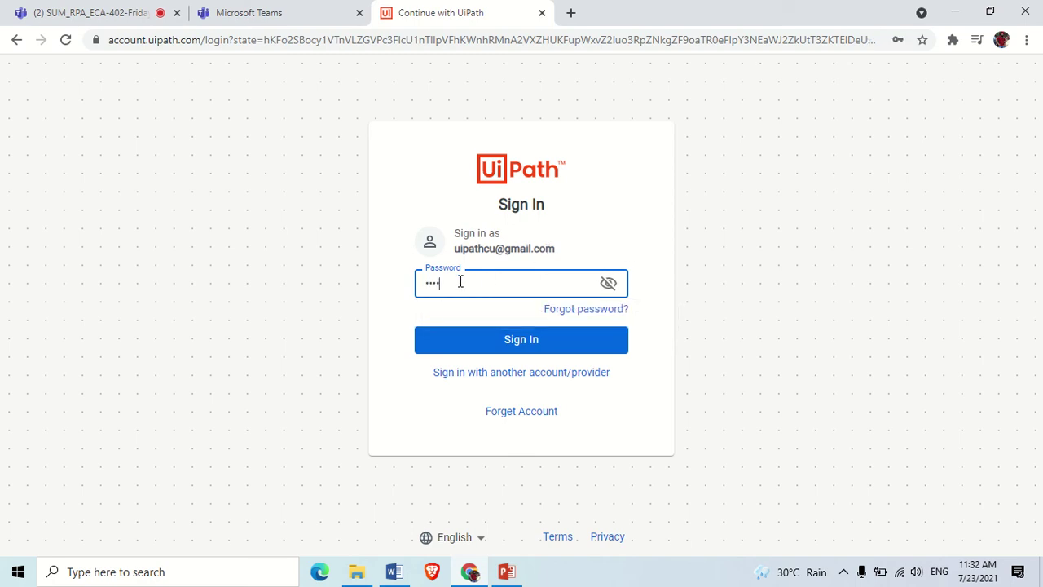
text(••)
click(520, 341)
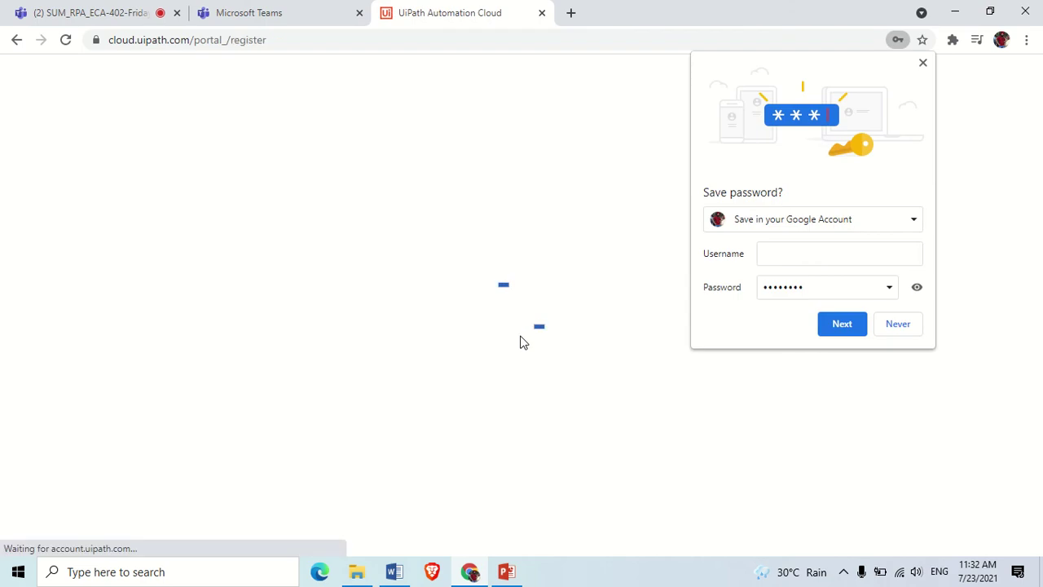
click(923, 62)
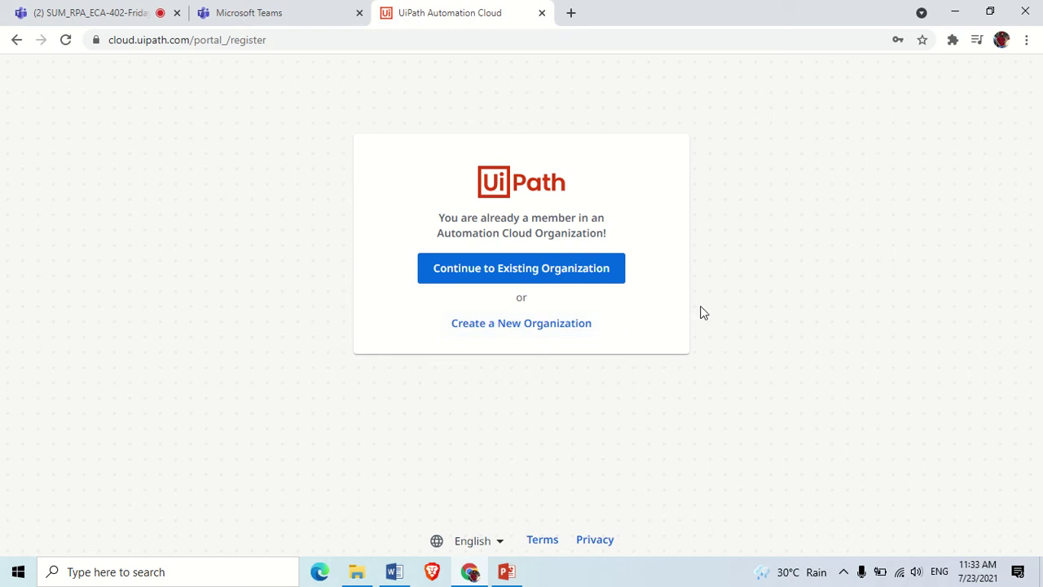
- Continue to the existing Automation Cloud organization and try to download UiPath Studio
click(549, 272)
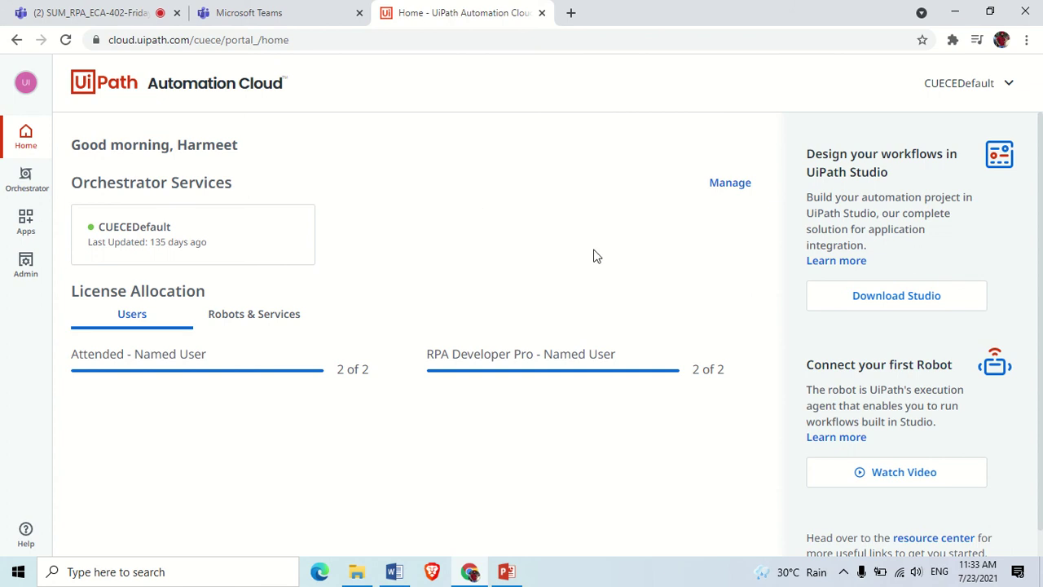
click(894, 302)
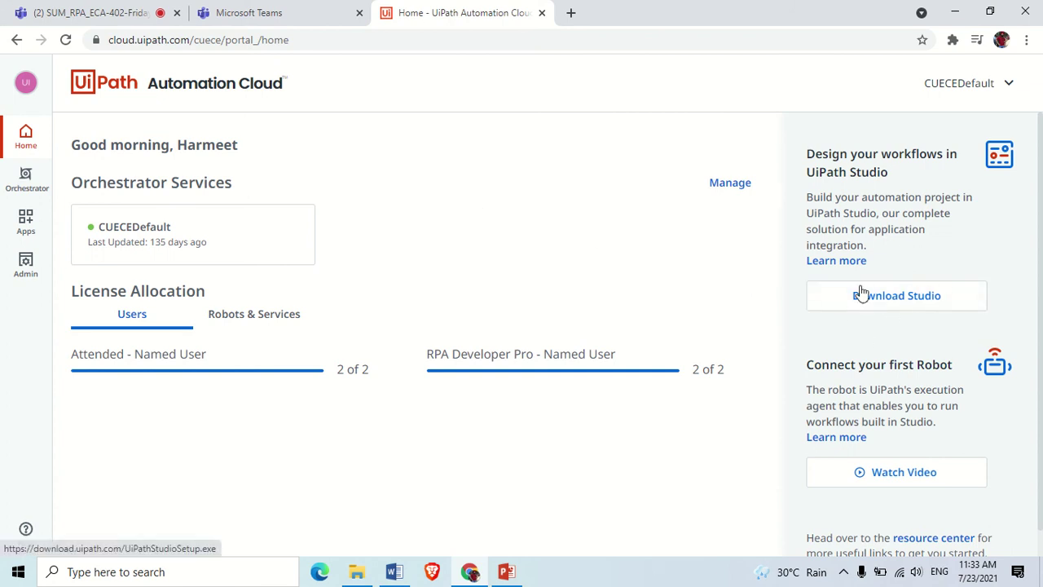
click(907, 296)
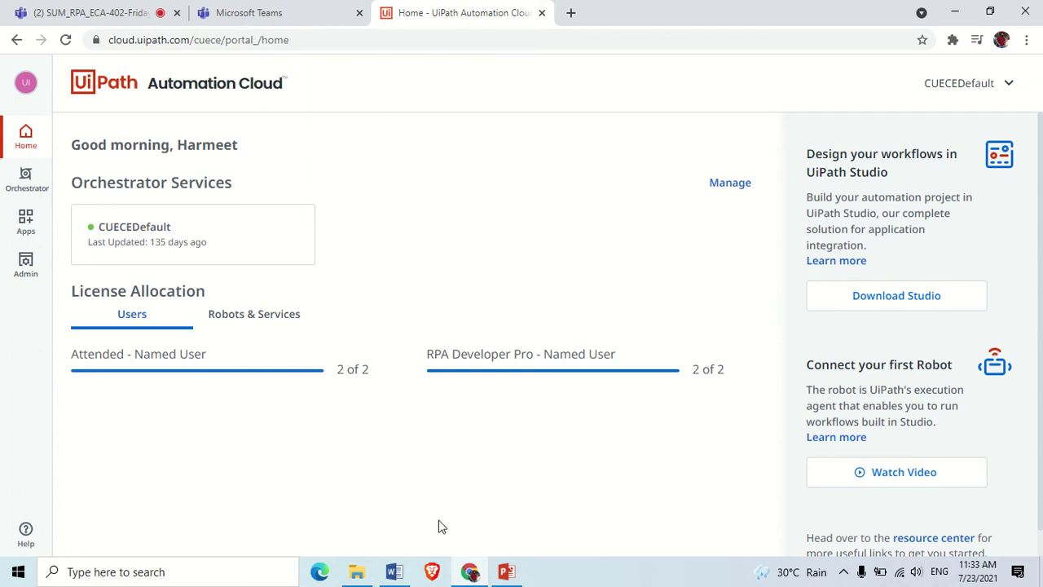
- Switch to File Explorer and open the Softwares folder on New Volume (E:) to locate the UiPathStudioSetup installer
click(357, 572)
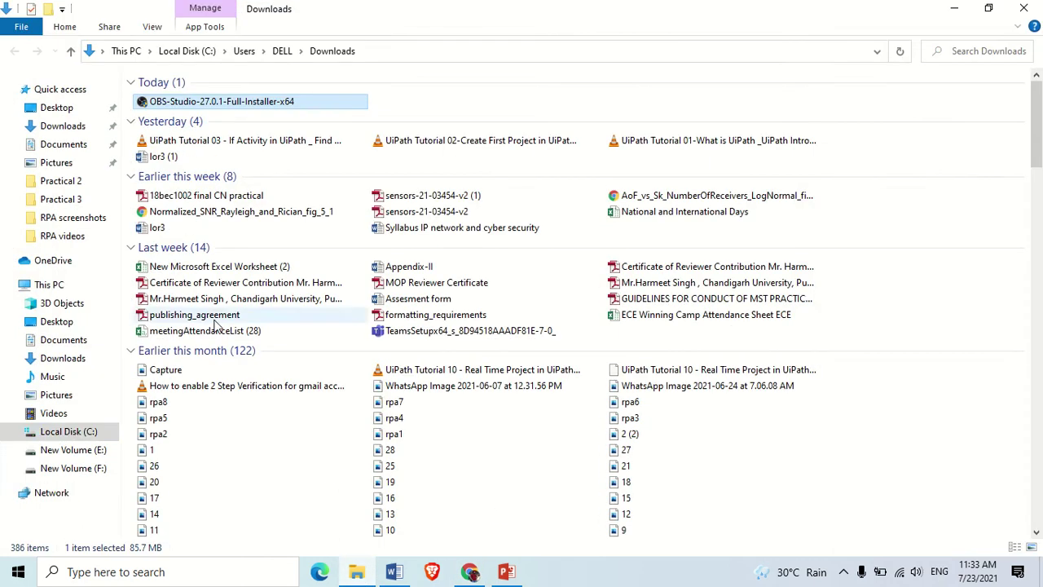
click(65, 433)
click(46, 453)
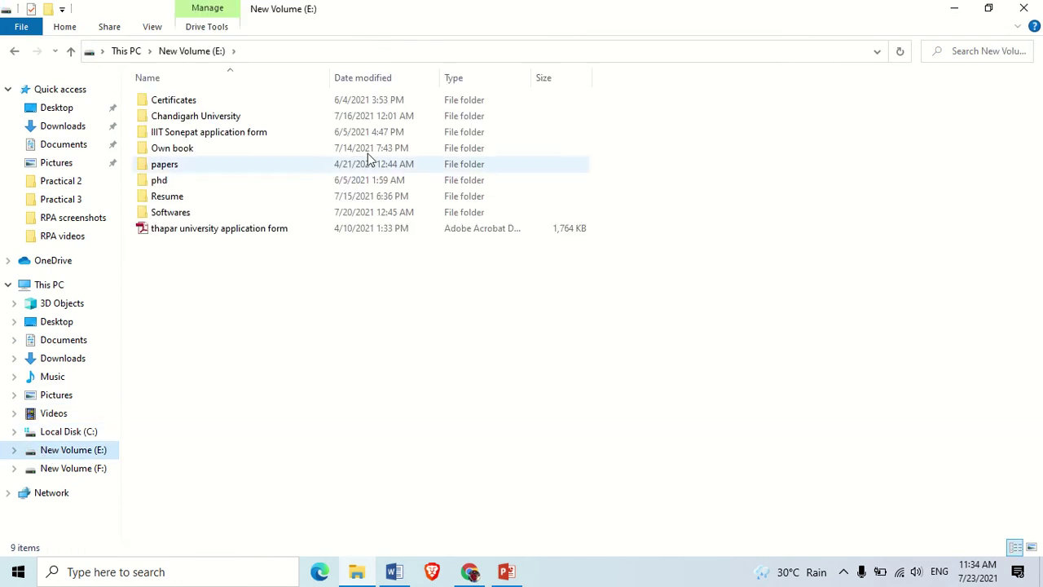
click(181, 213)
double_click(184, 214)
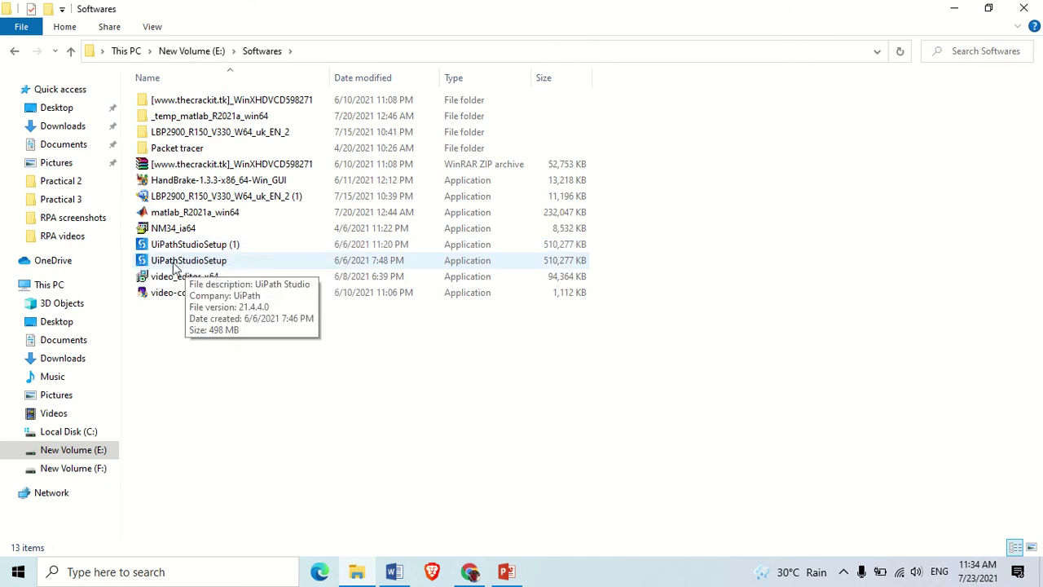
click(516, 258)
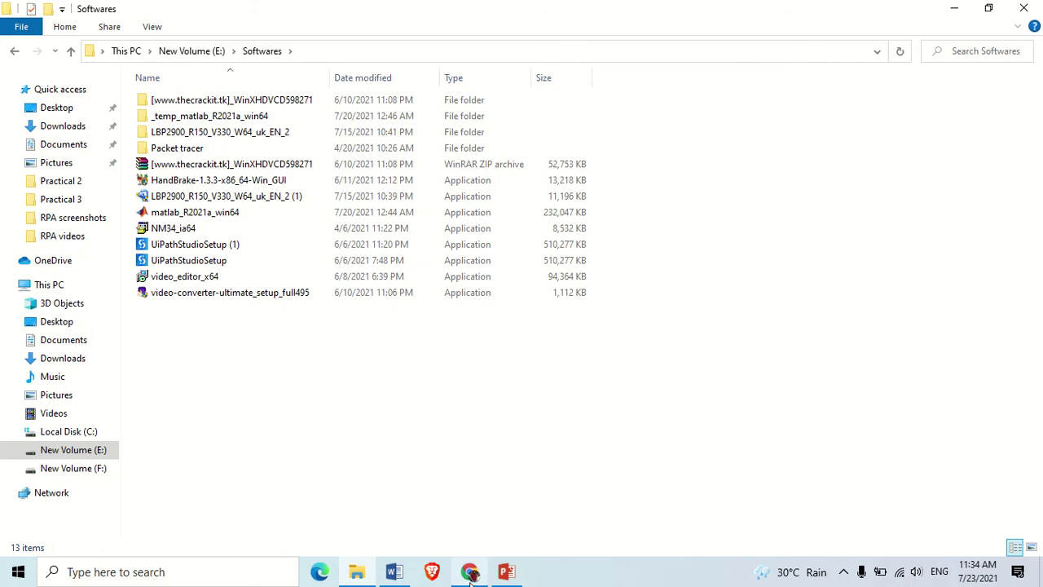
- Minimize the Chrome and File Explorer windows and launch the installed UiPath Studio app from the desktop
mouse_move(471, 570)
click(503, 512)
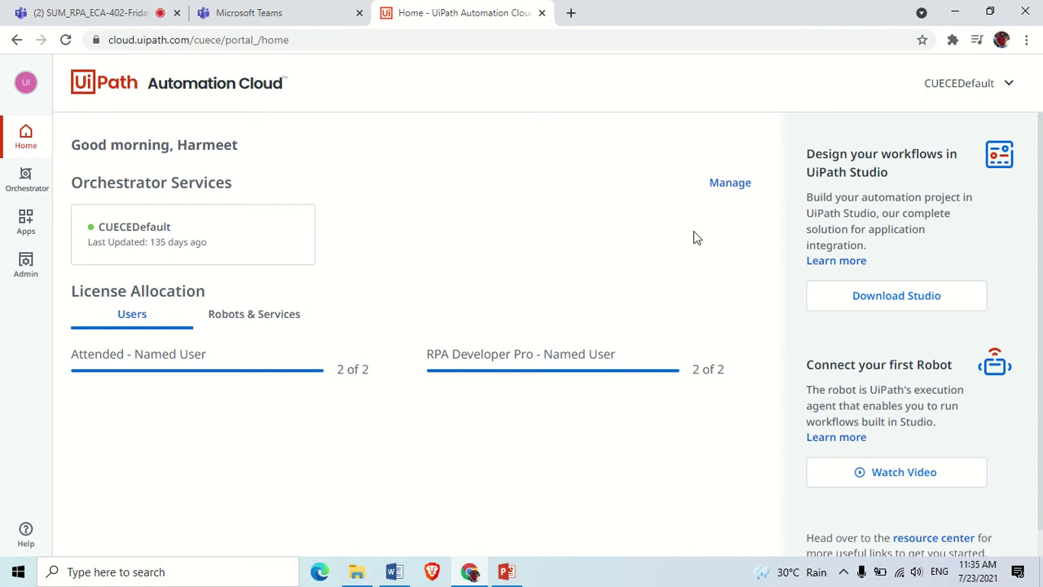
click(955, 15)
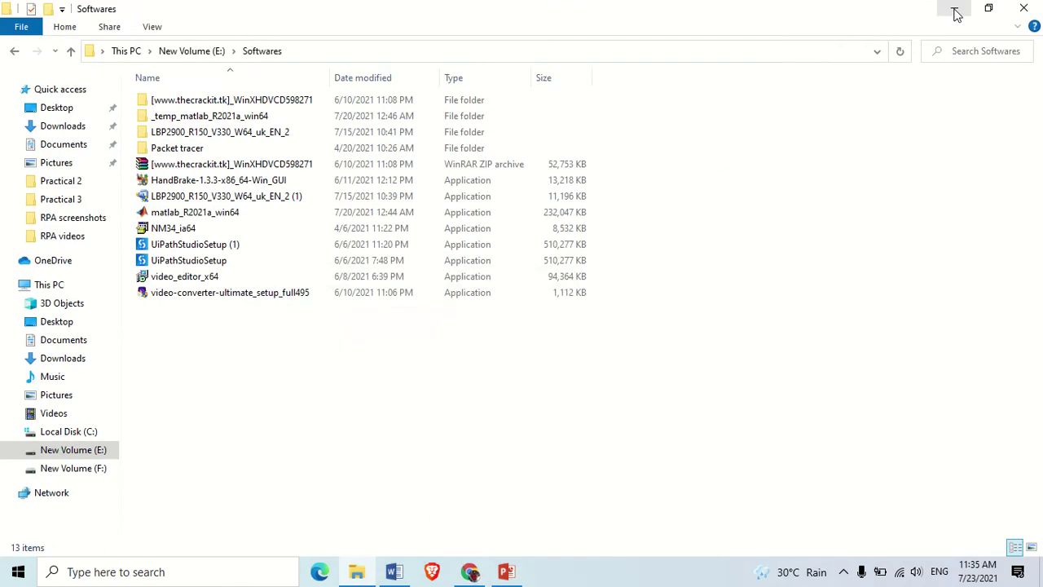
click(954, 12)
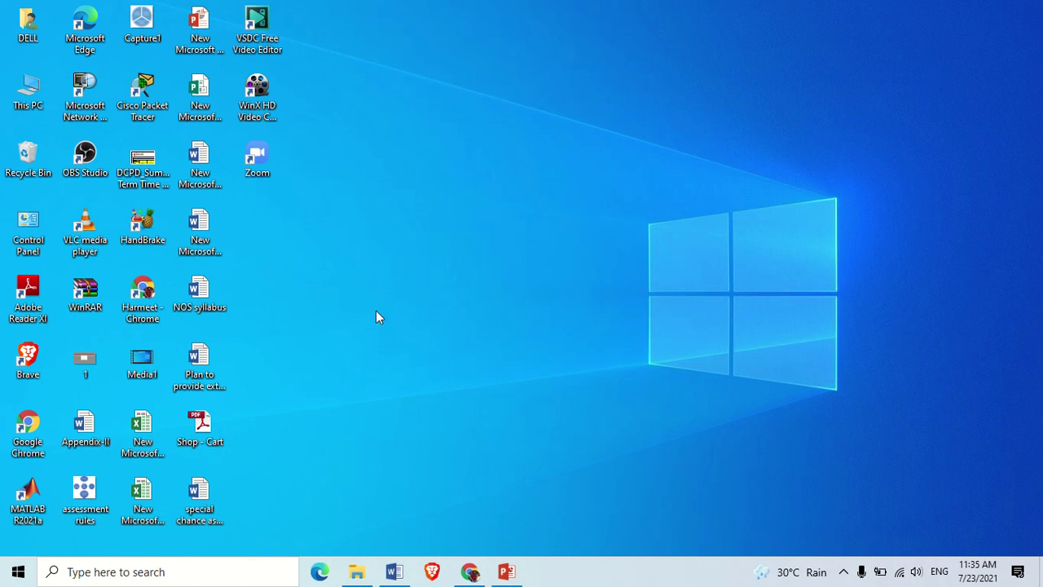
click(128, 572)
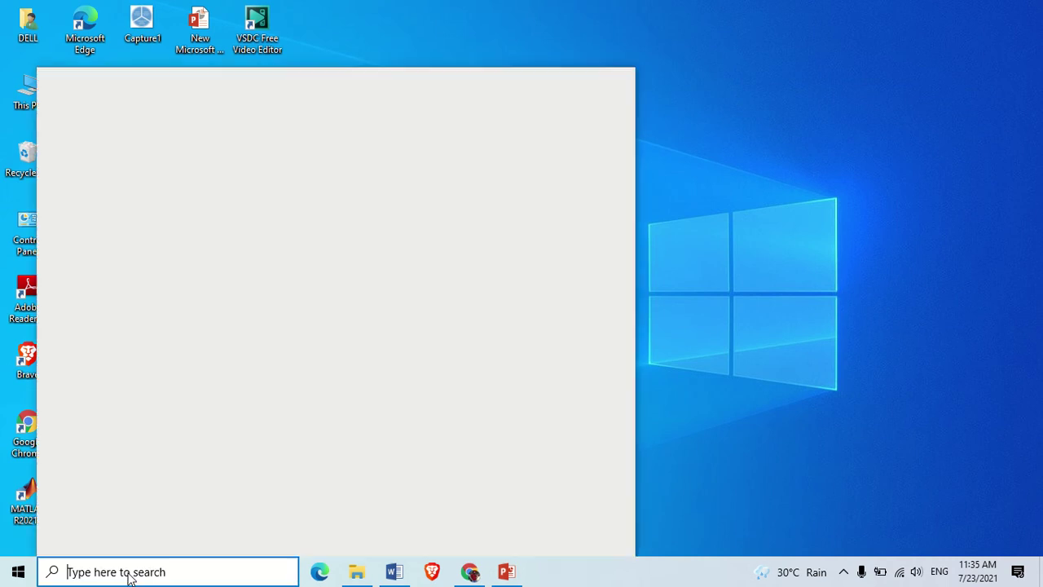
text(uipath)
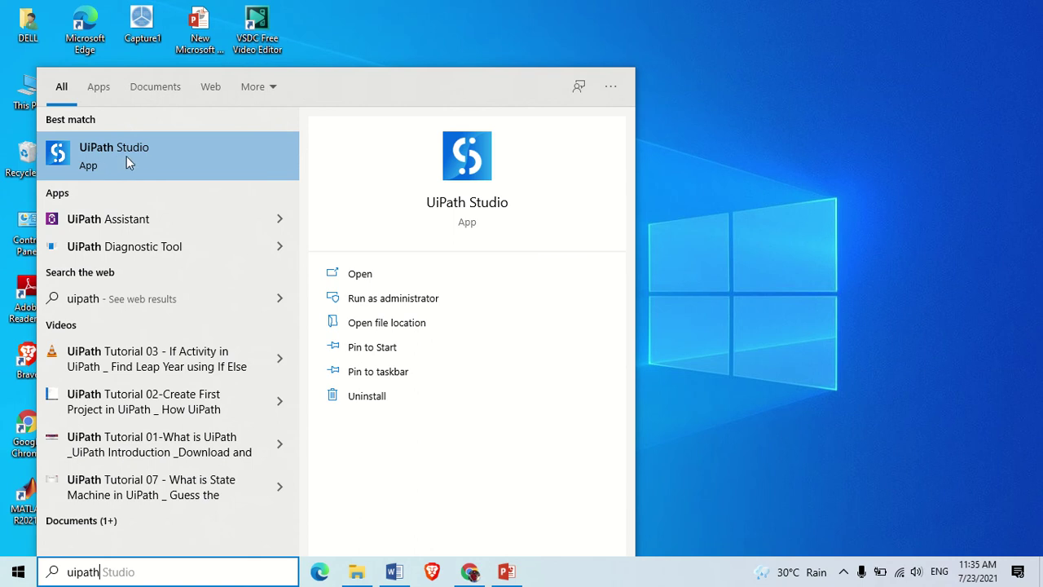
click(134, 162)
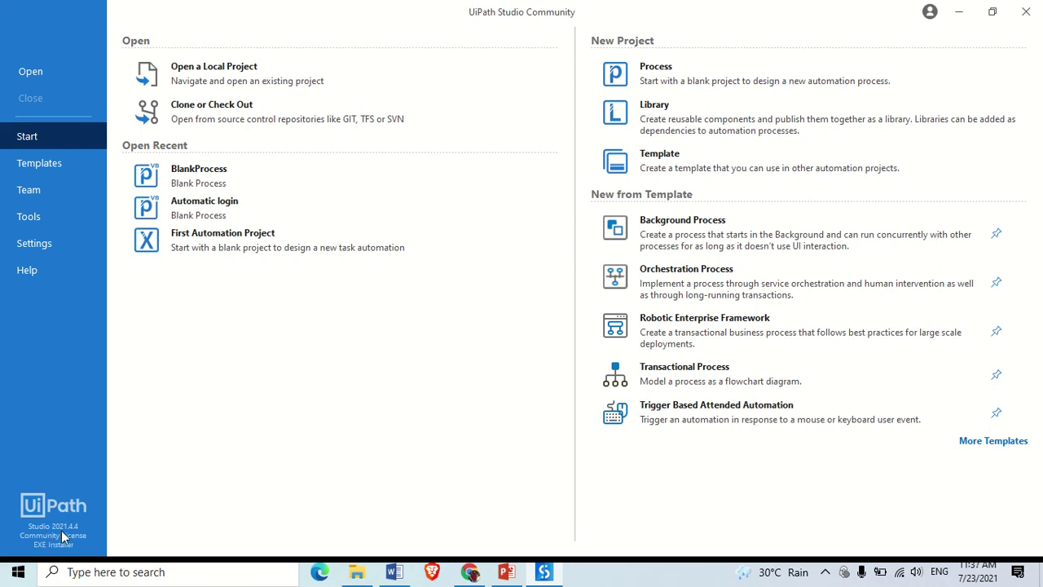
- Browse the existing projects in the UiPath documents folder without opening any of them
mouse_move(73, 535)
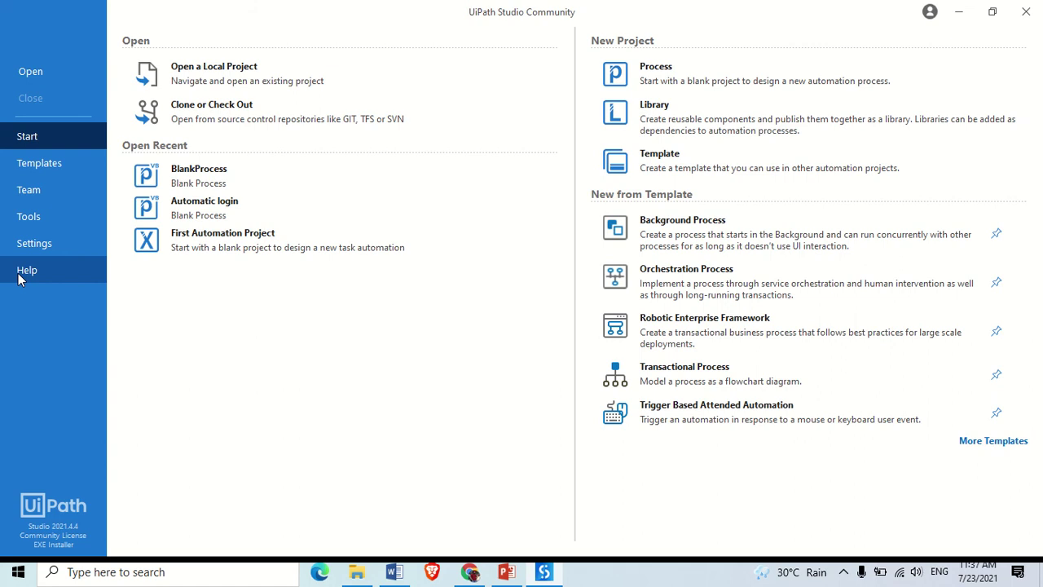
click(32, 70)
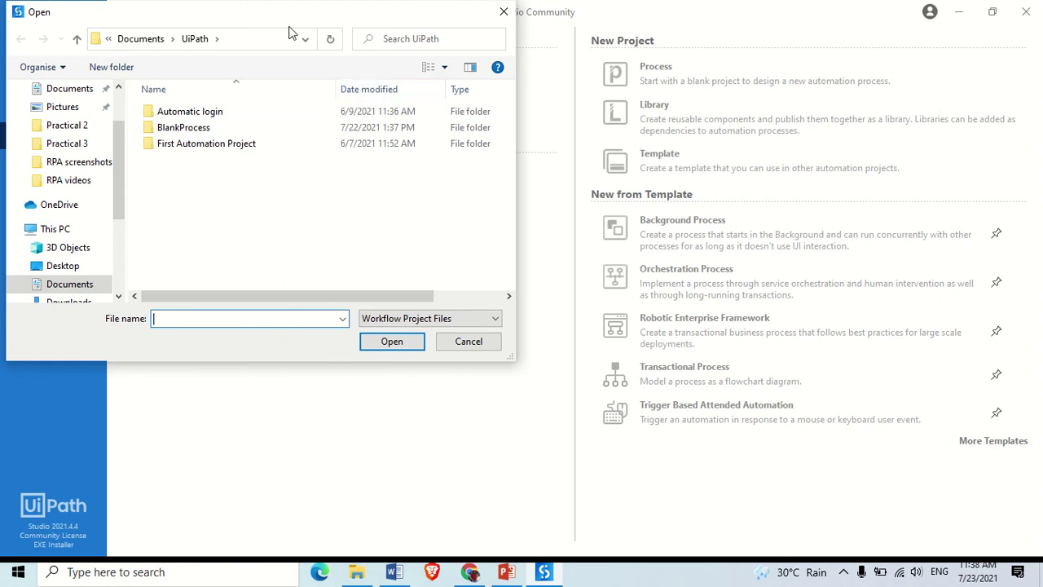
drag(261, 19, 442, 12)
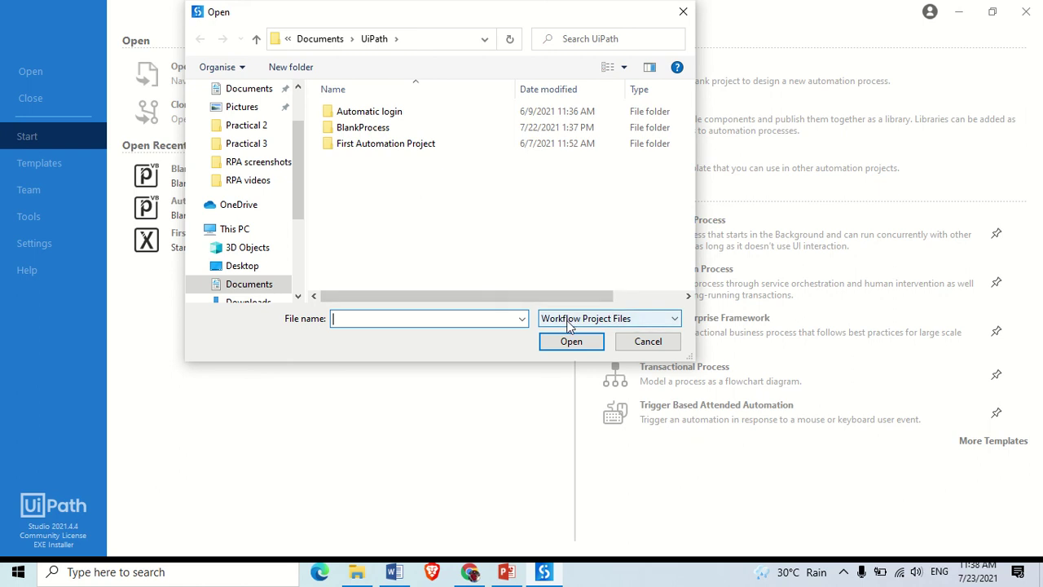
click(639, 342)
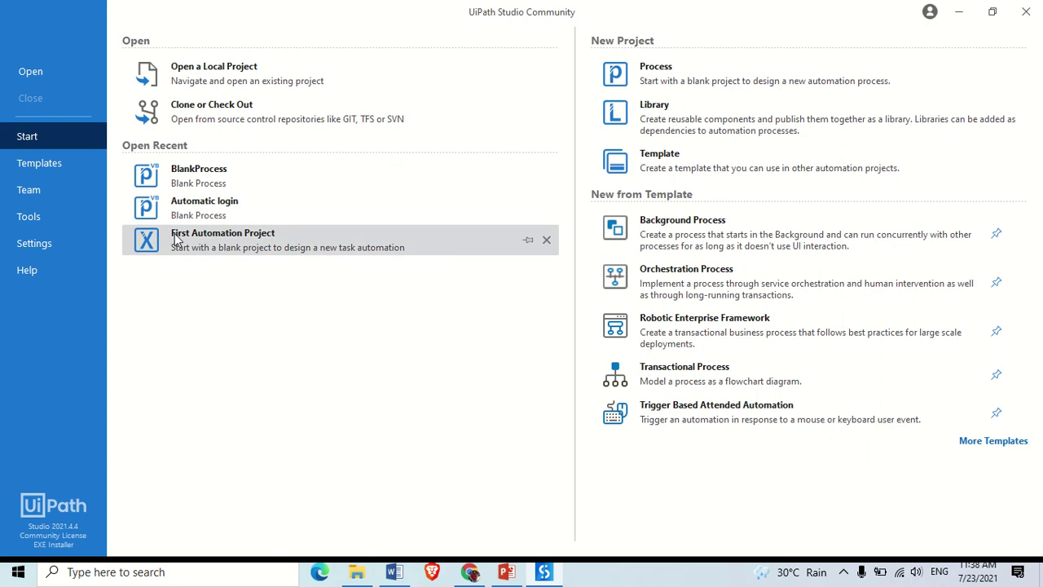
click(39, 71)
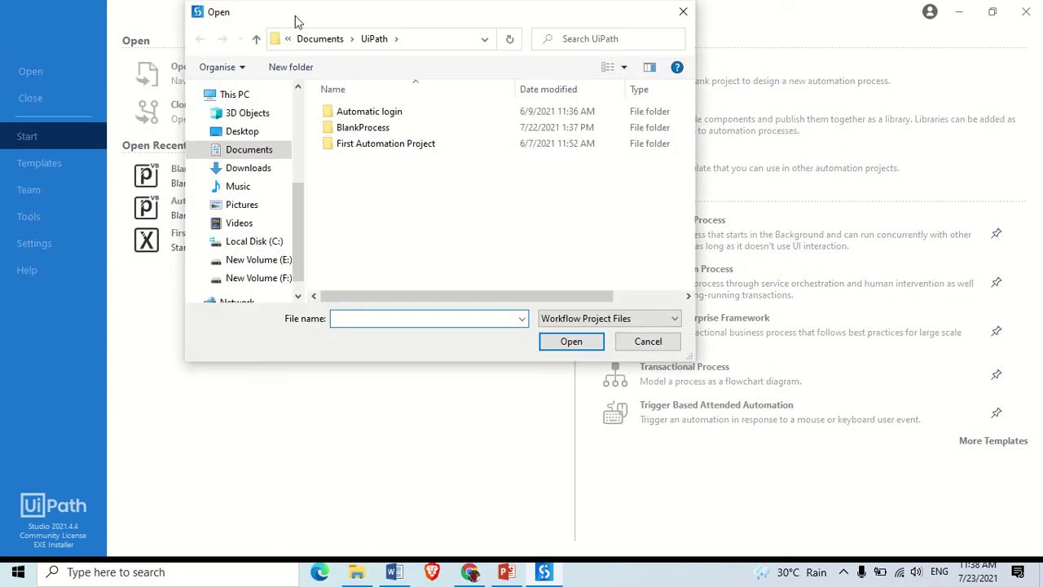
drag(295, 18, 542, 29)
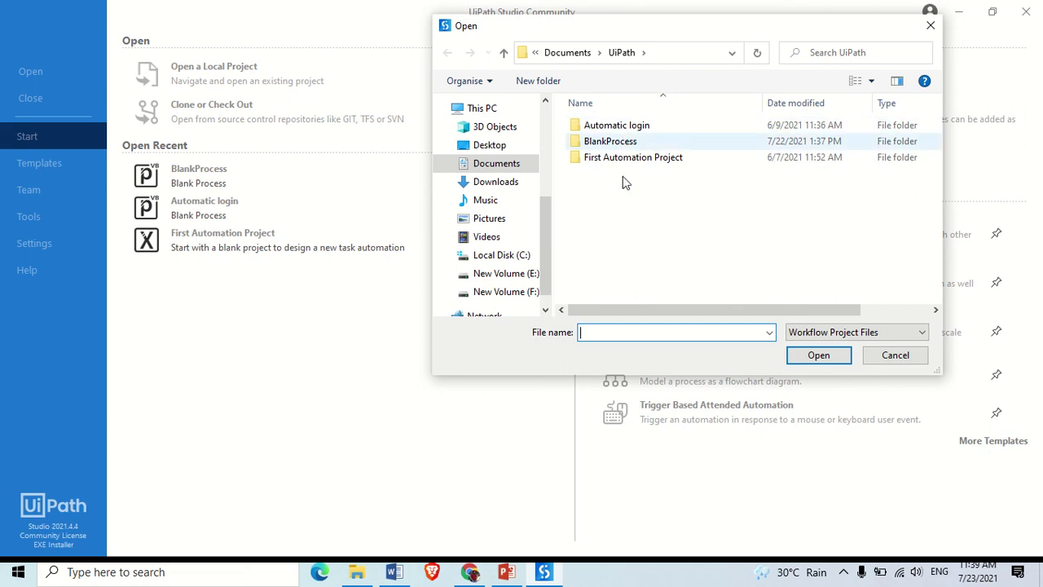
click(896, 355)
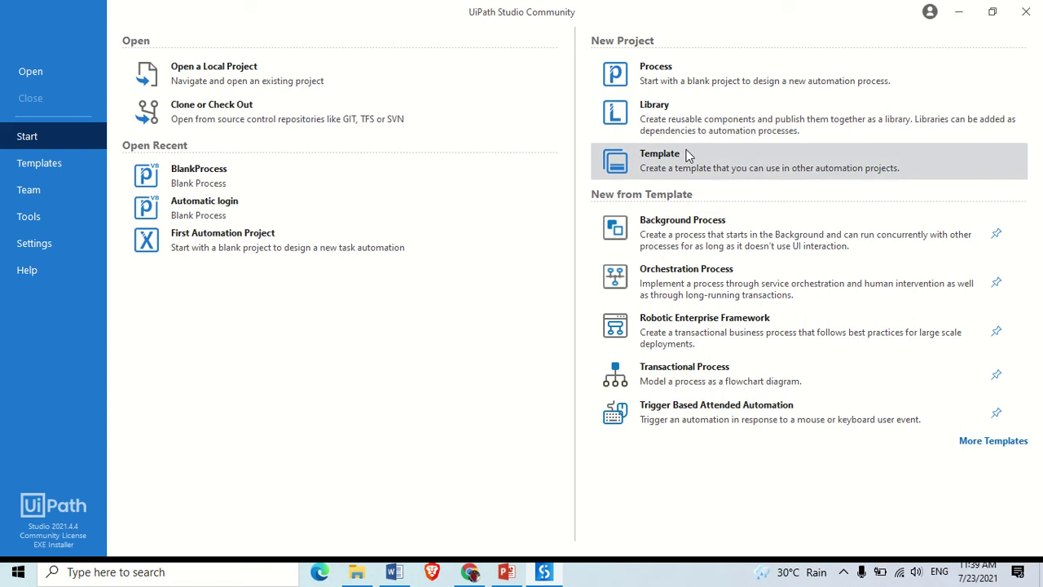
- Create a new blank process named "first project demo" in the default UiPath documents folder with the description "Blank Process"
click(664, 78)
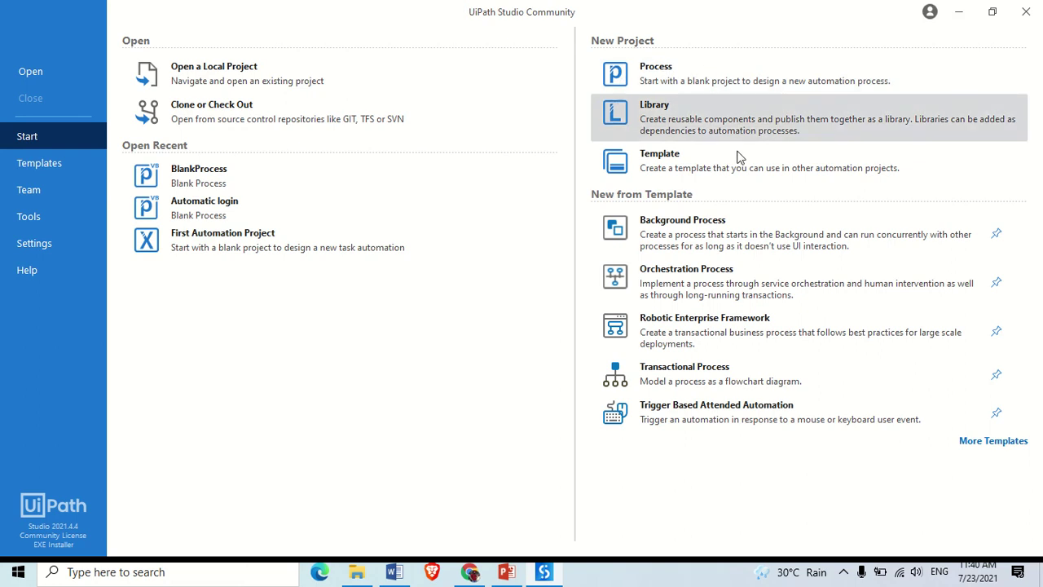
click(704, 74)
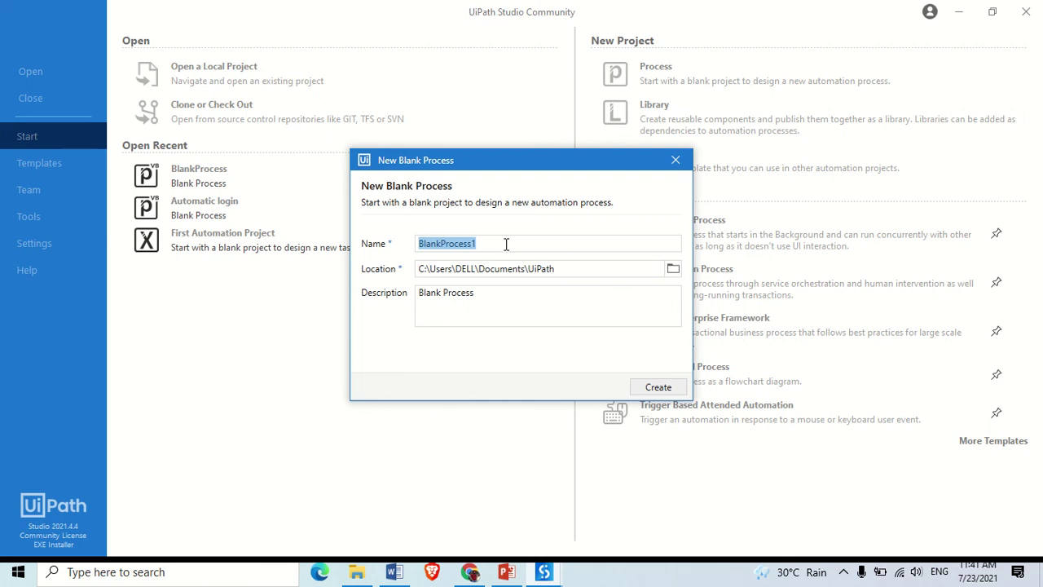
text(fir)
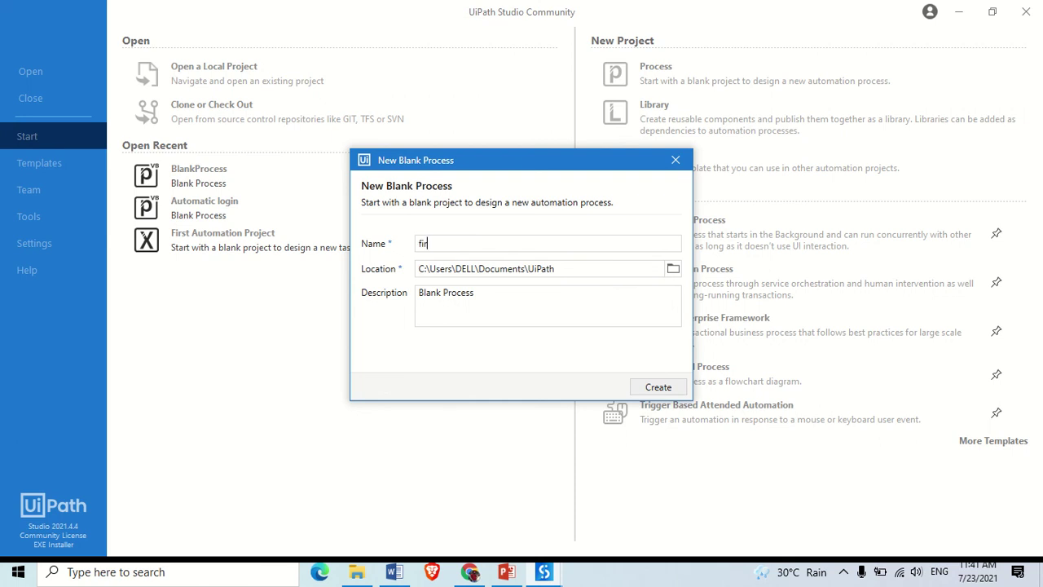
text(st project)
text(demo)
click(673, 269)
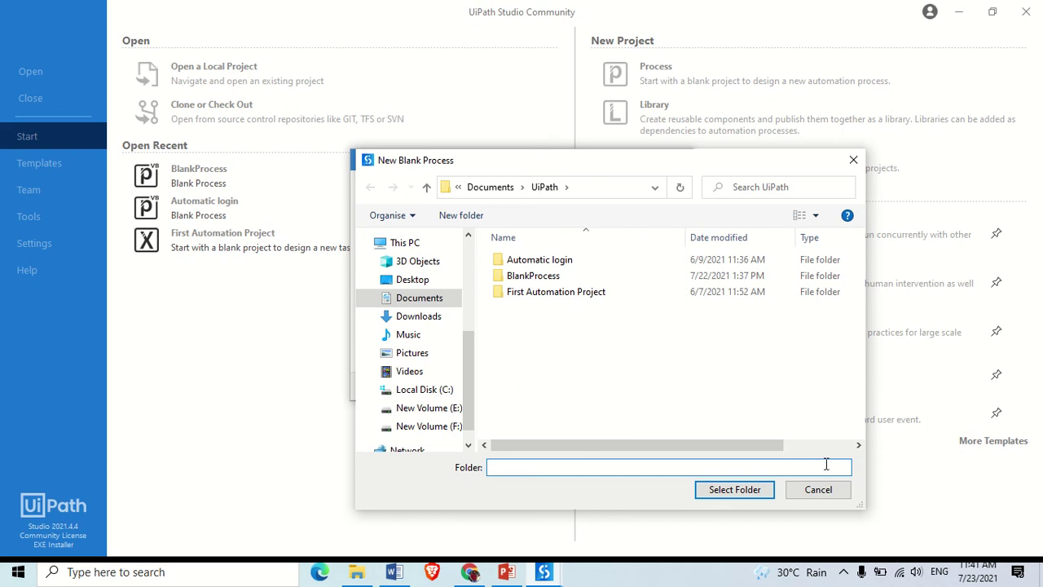
click(815, 488)
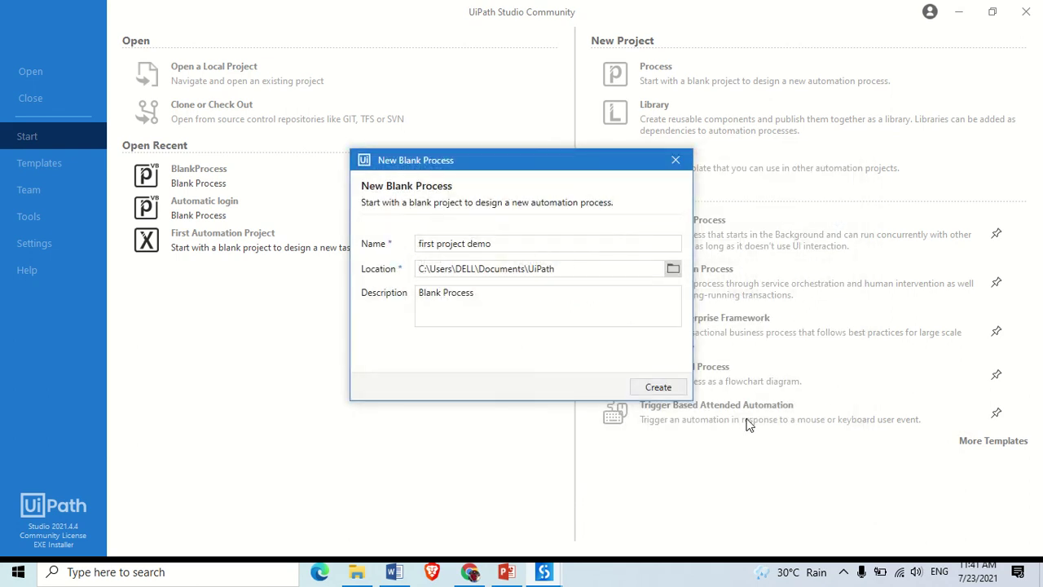
drag(475, 293, 383, 301)
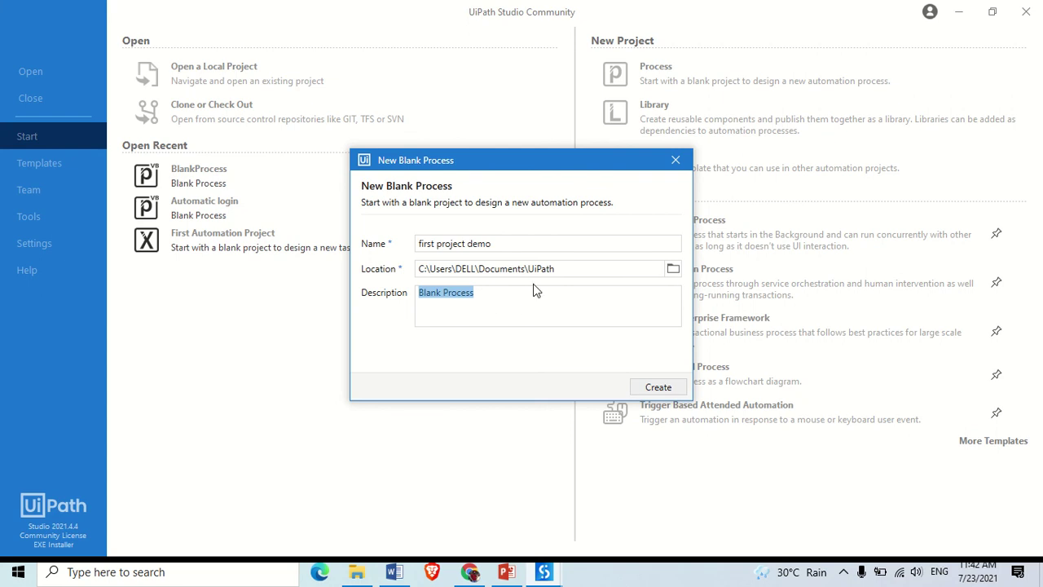
click(507, 310)
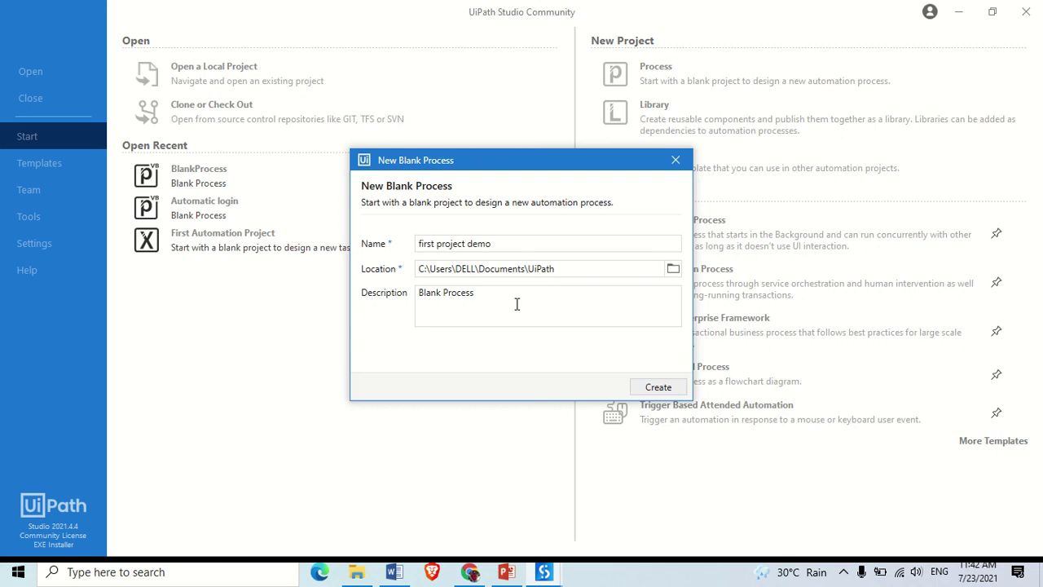
click(658, 388)
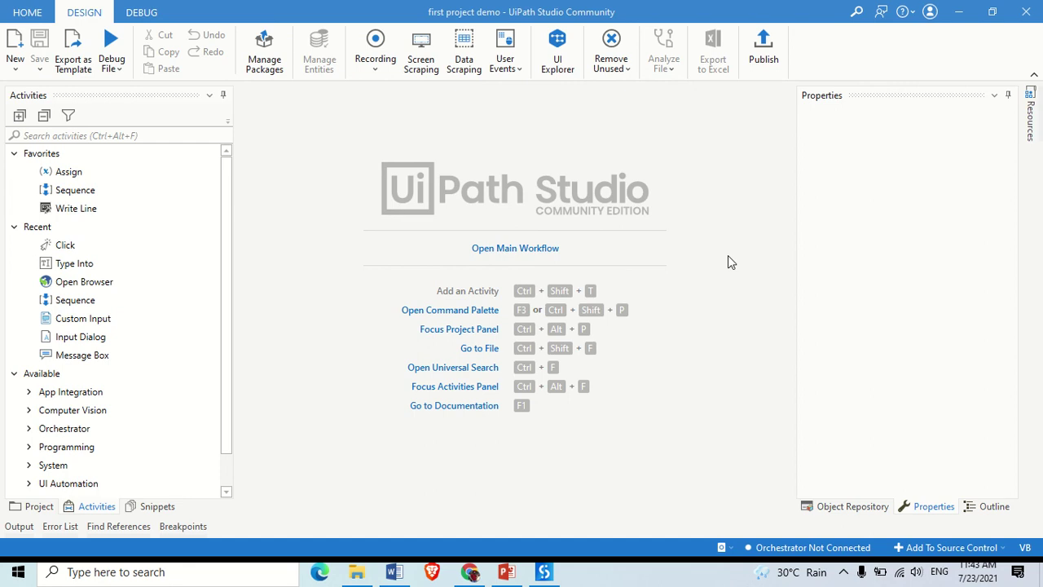
- Examine the workflow file types that can be created and the run and debug options for the file and project
click(13, 72)
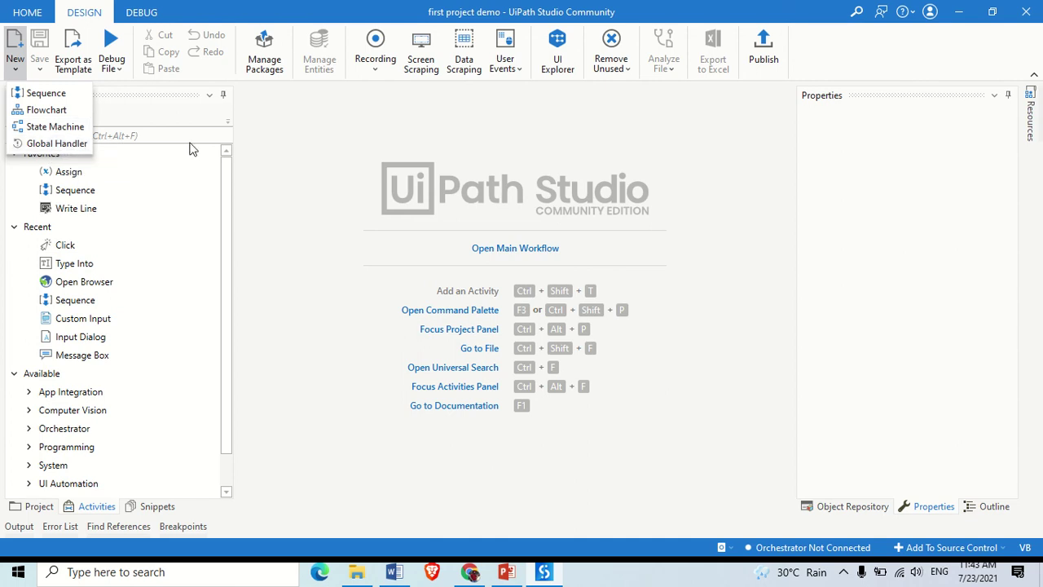
click(315, 168)
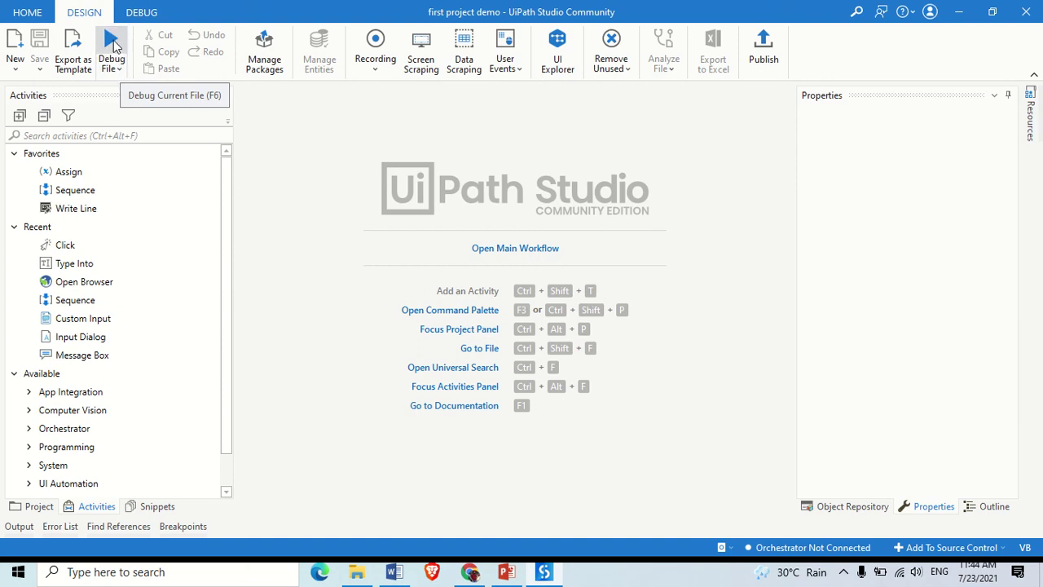
click(114, 69)
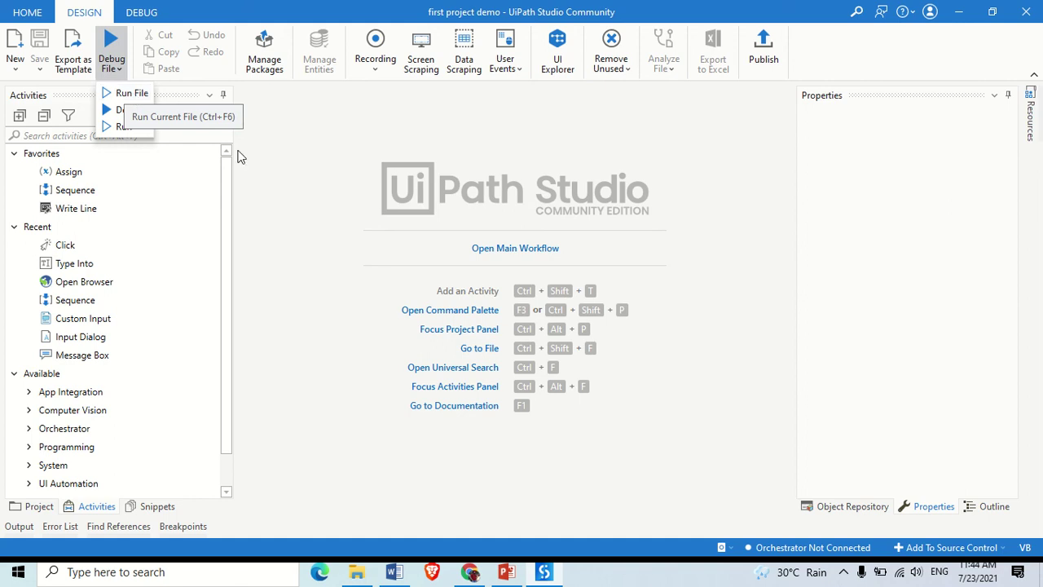
click(281, 159)
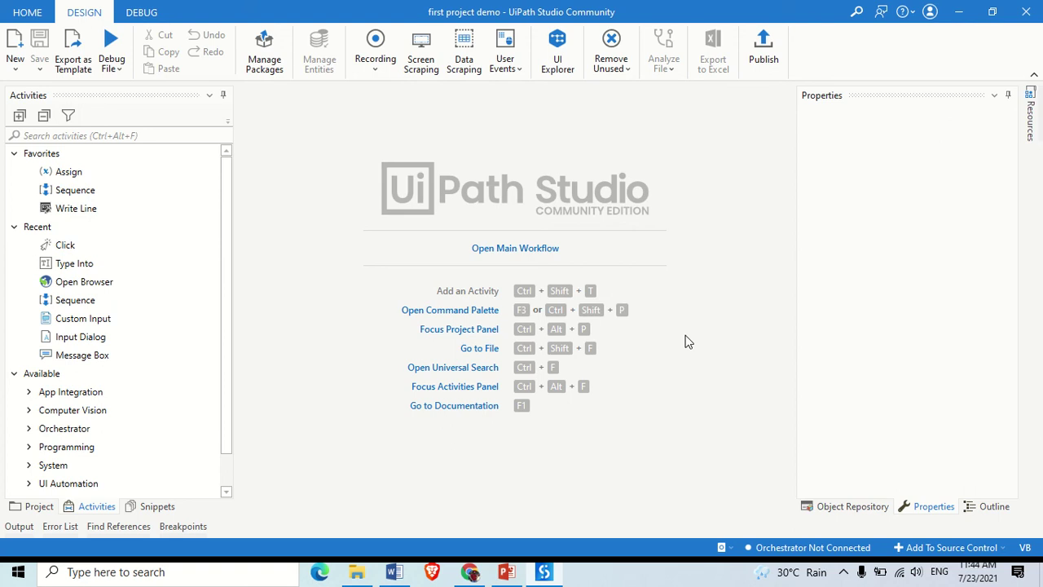
- Review the project's dependencies and all available packages in Manage Packages without changing anything
click(267, 65)
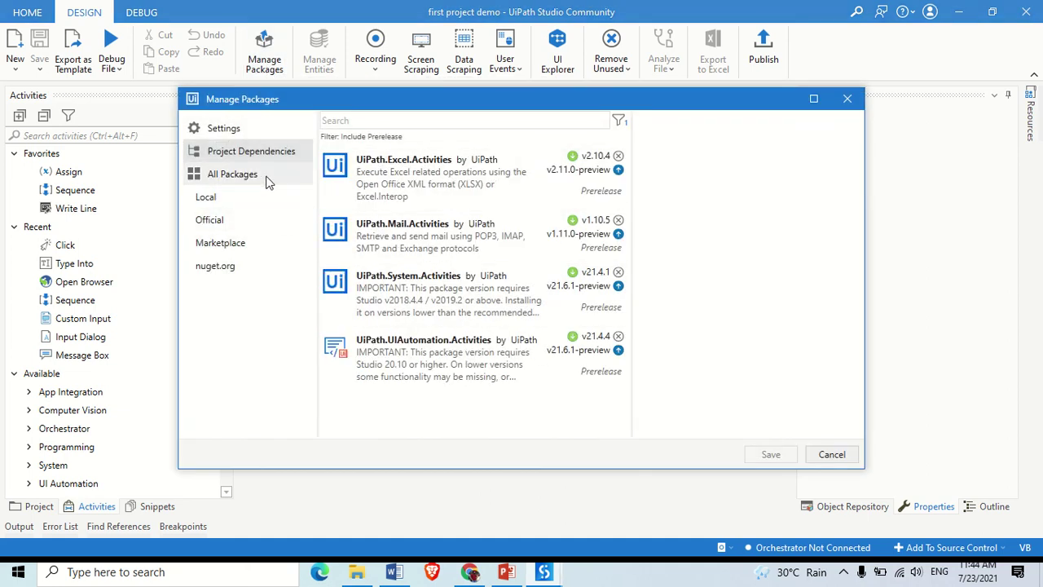
click(234, 178)
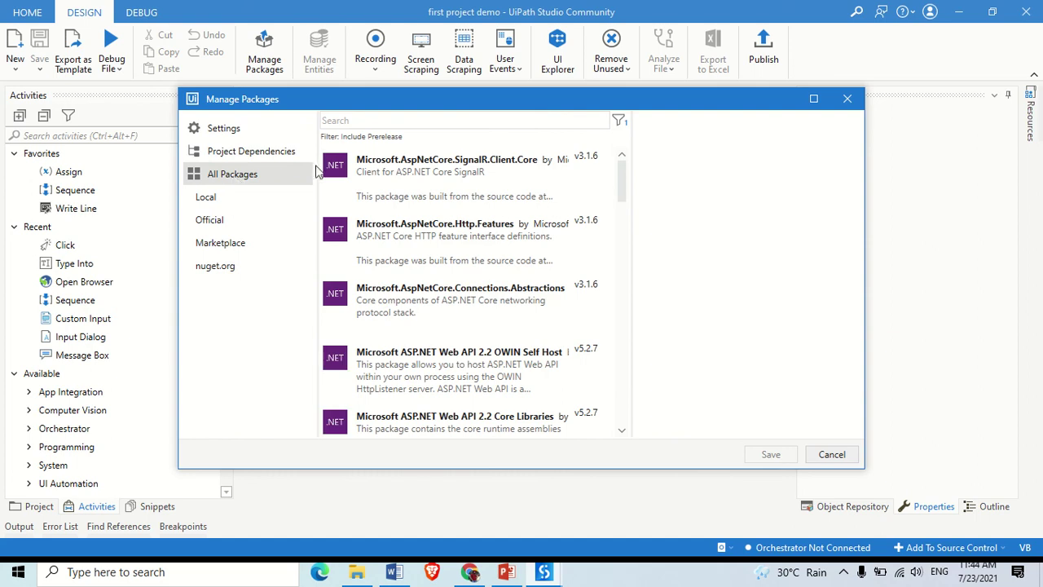
click(369, 118)
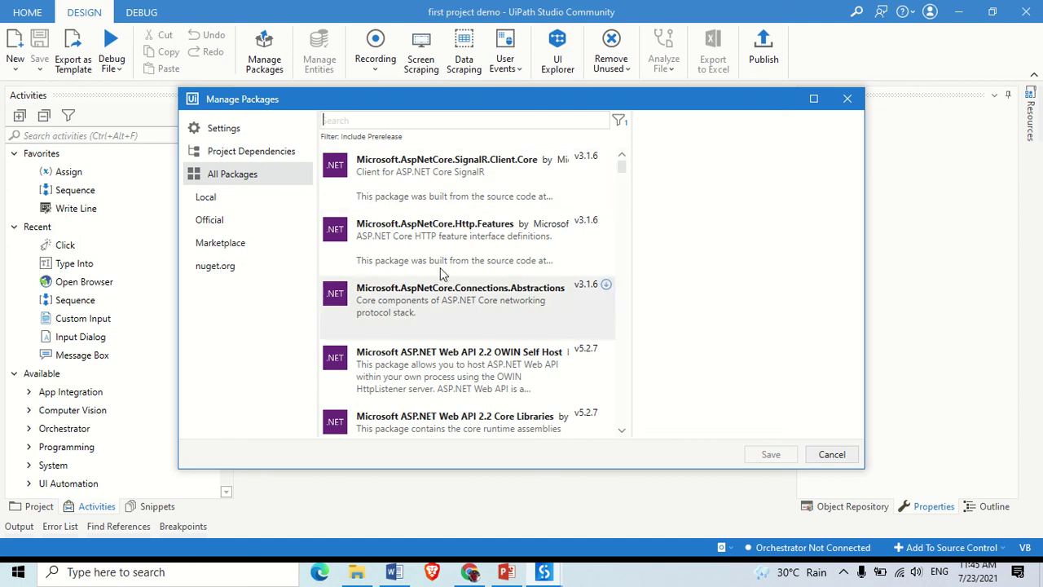
click(830, 454)
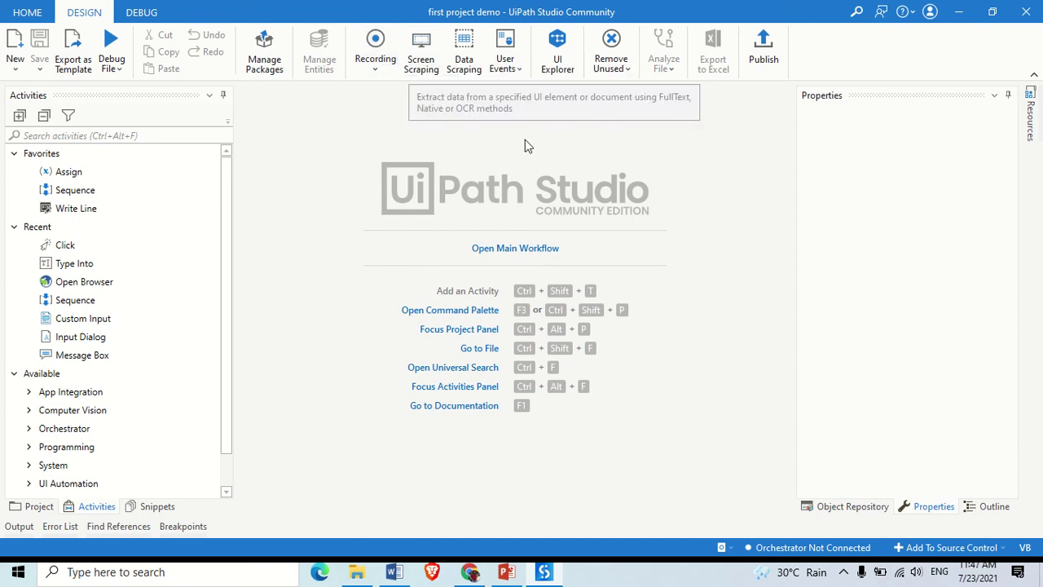
- Examine the user event triggers and the debugging commands, and return to the design commands
click(518, 71)
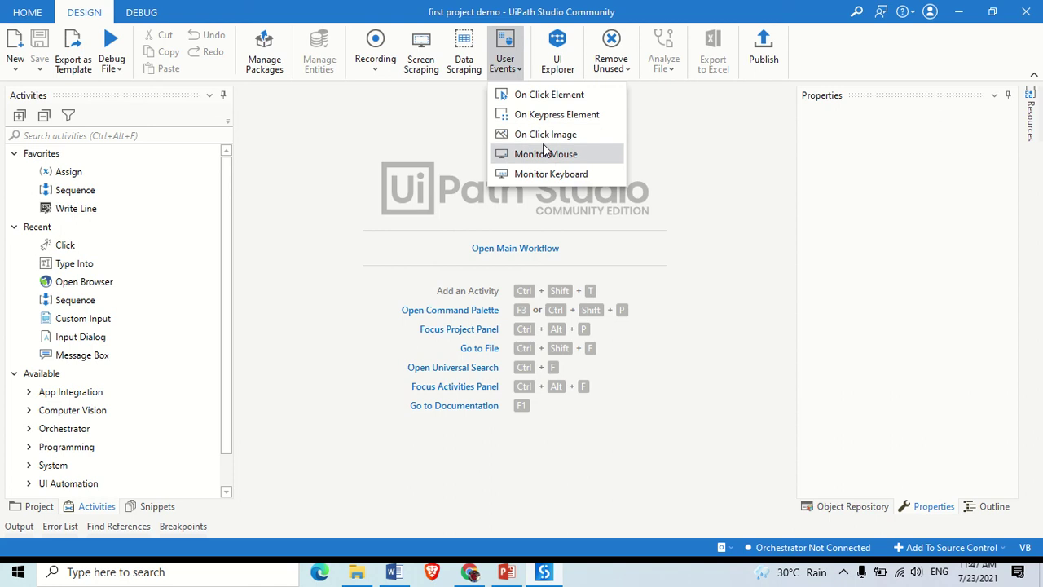
click(676, 165)
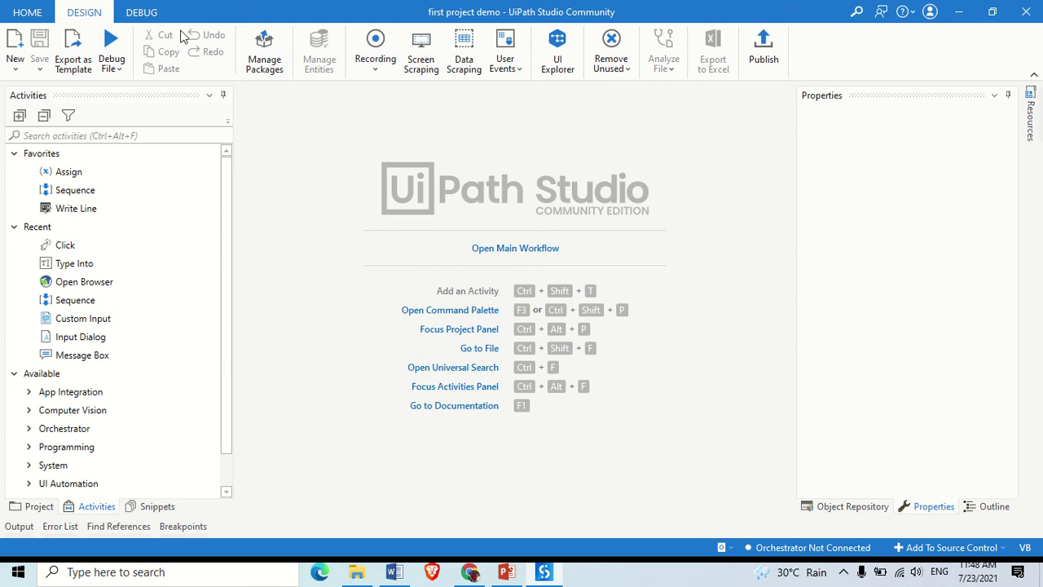
click(142, 12)
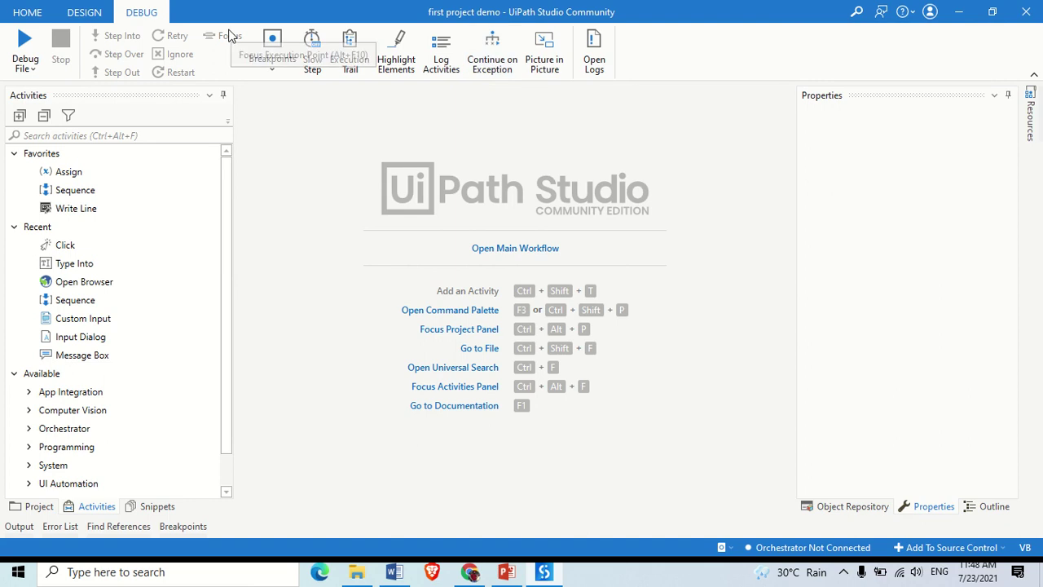
click(83, 12)
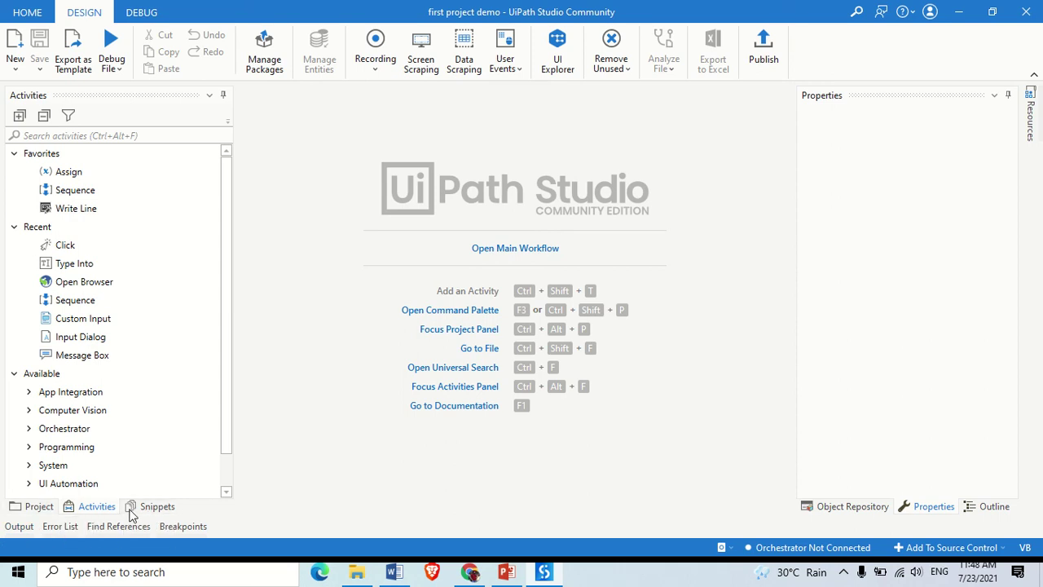
- Look through the sample snippets and the project's dependencies and files, and return to the activities
click(35, 513)
click(103, 511)
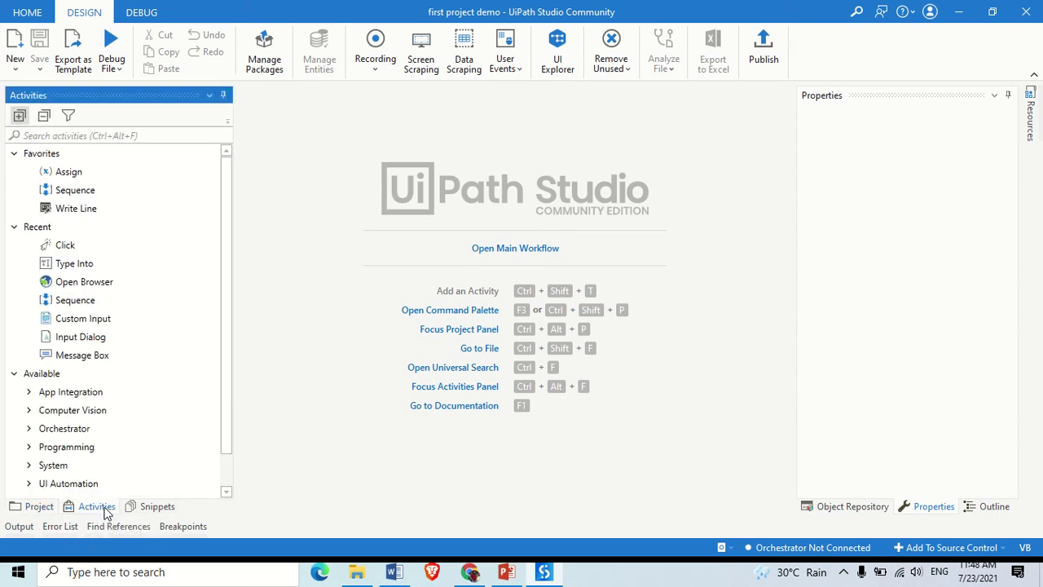
click(155, 510)
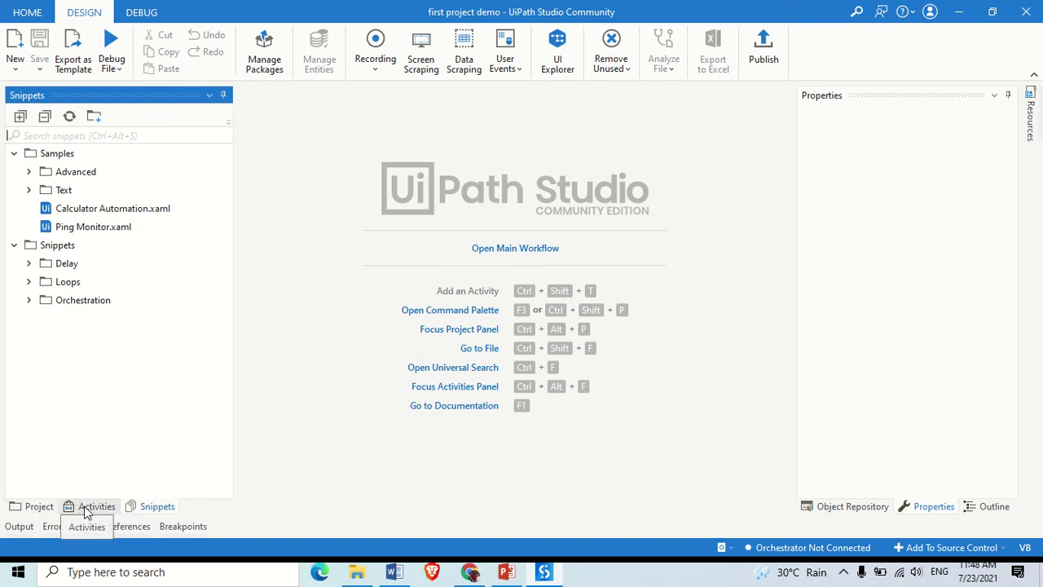
click(37, 505)
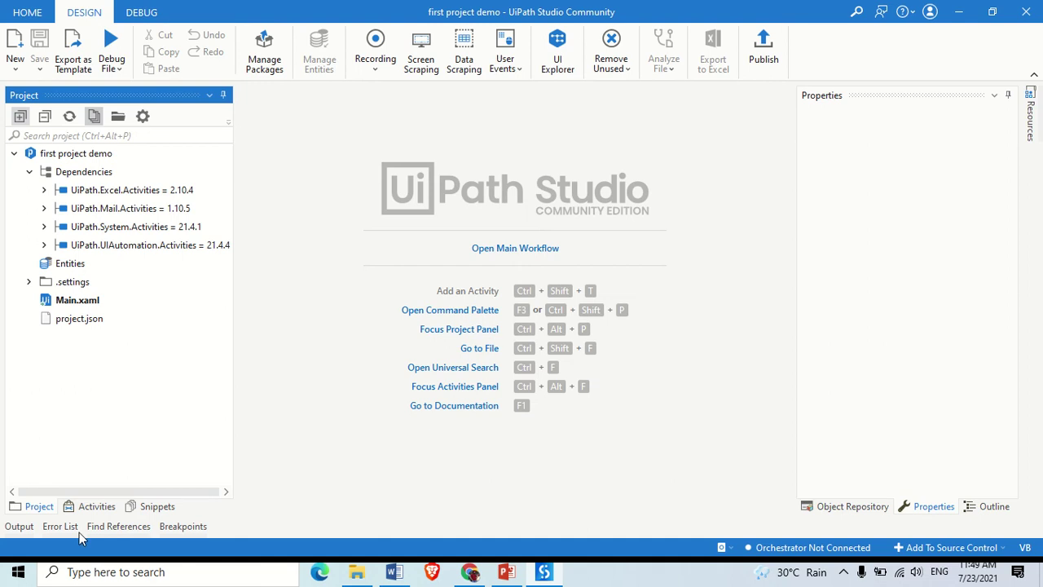
click(92, 511)
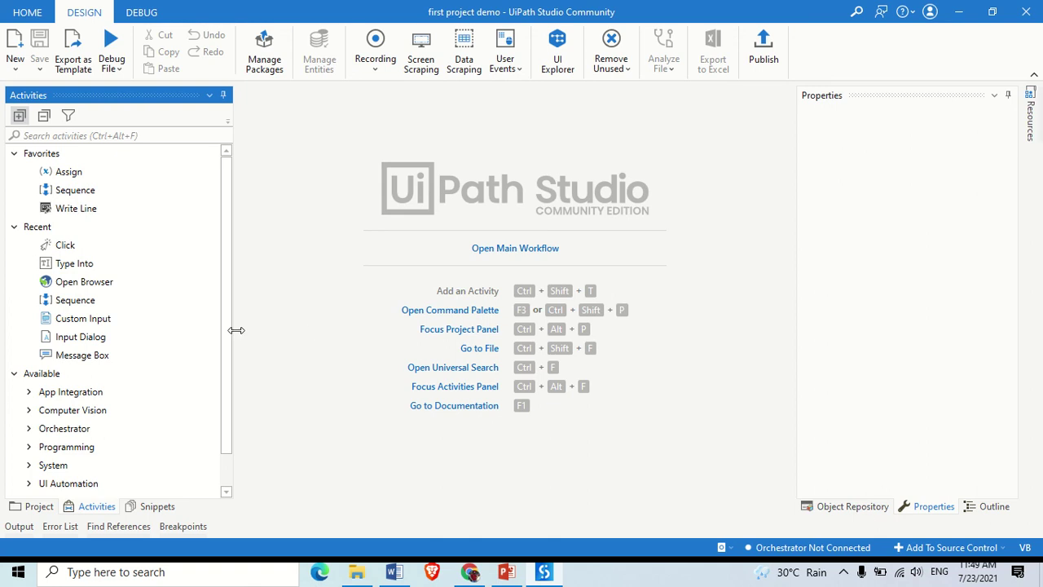
- Look through the favorite, recent and available activities and activate the activity search
drag(226, 270, 226, 220)
scroll(90, 268, down, 1)
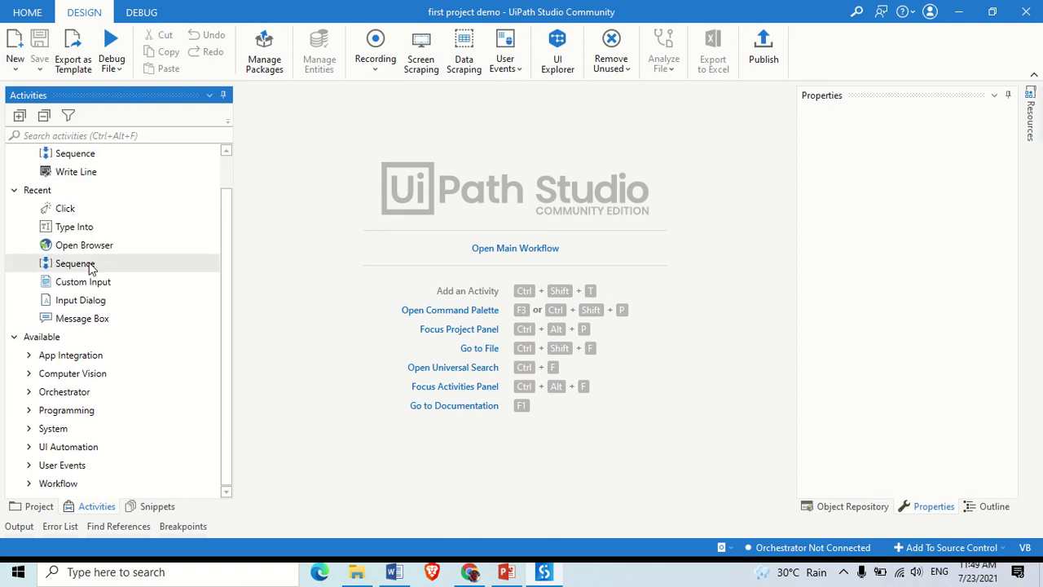
scroll(90, 269, up, 1)
scroll(90, 269, down, 1)
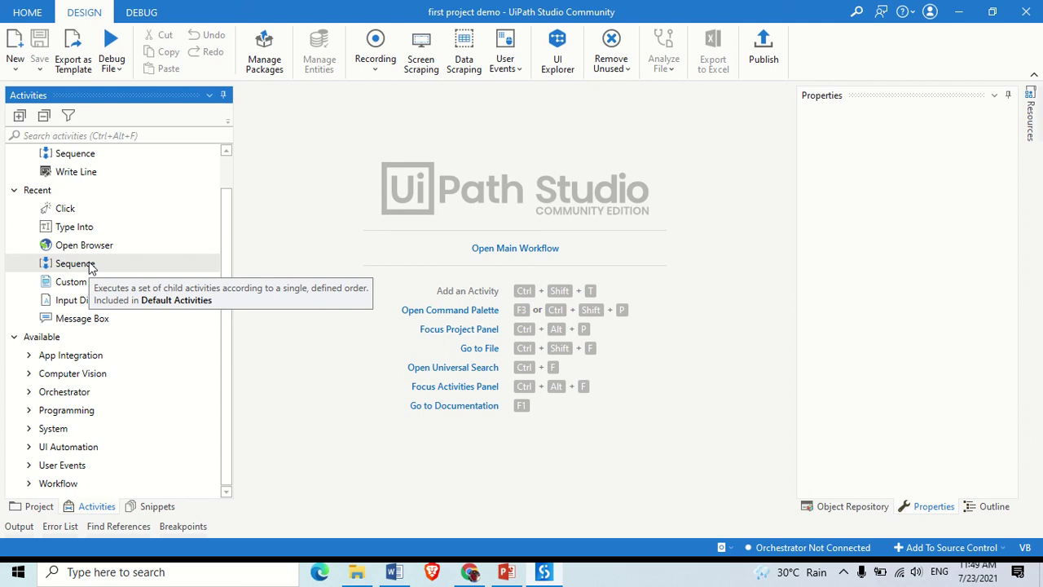
scroll(88, 320, up, 1)
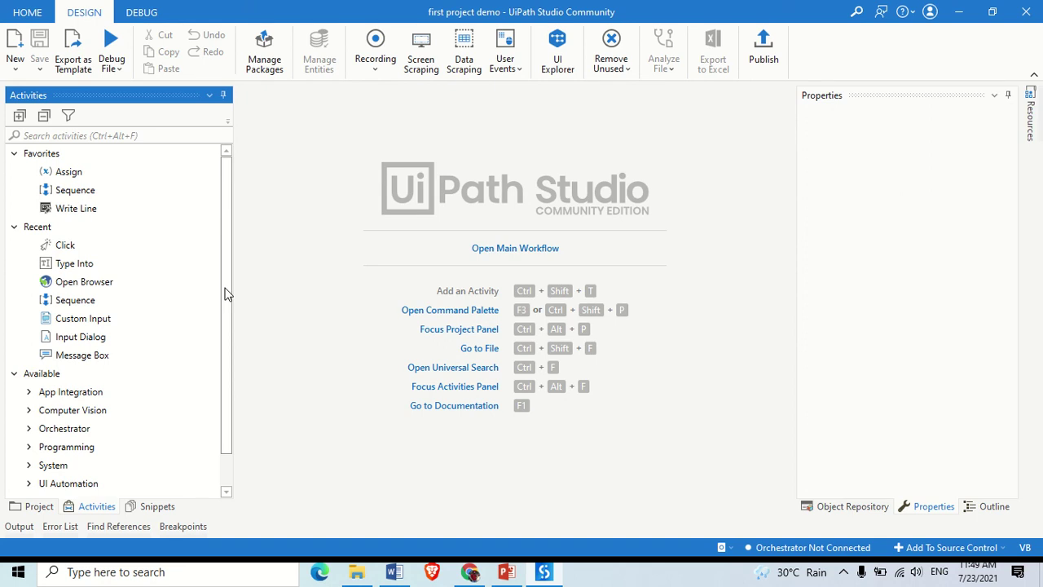
click(95, 136)
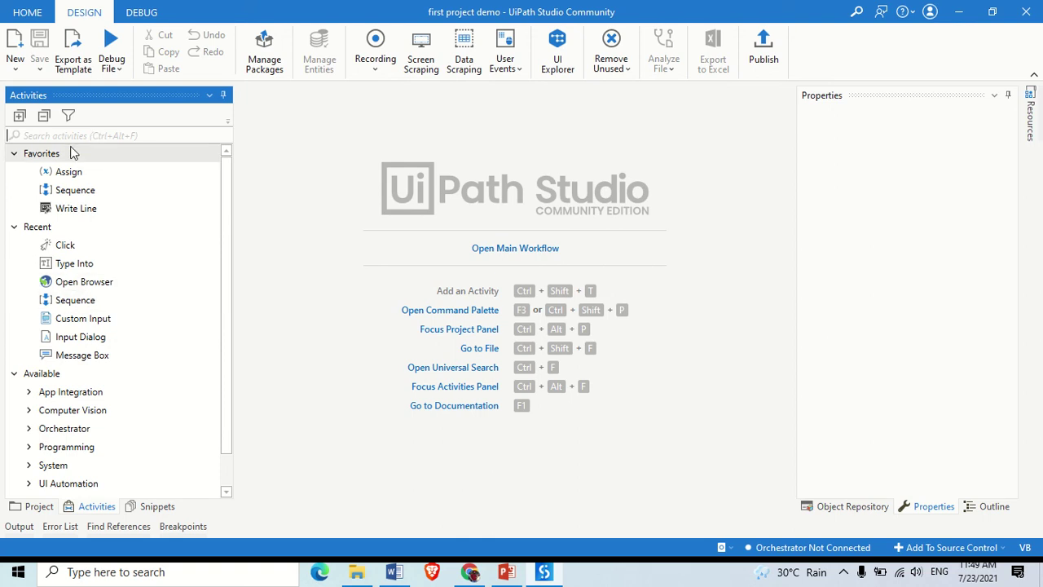
- Search the activities for "open bro", look at the matching browser activity, and clear the search
text(ope)
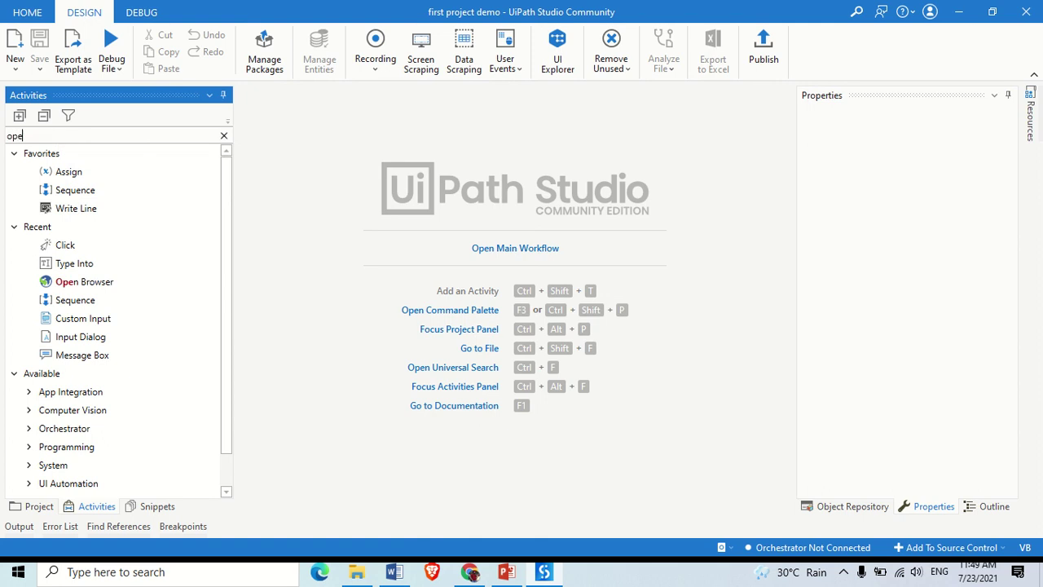
text(n bro)
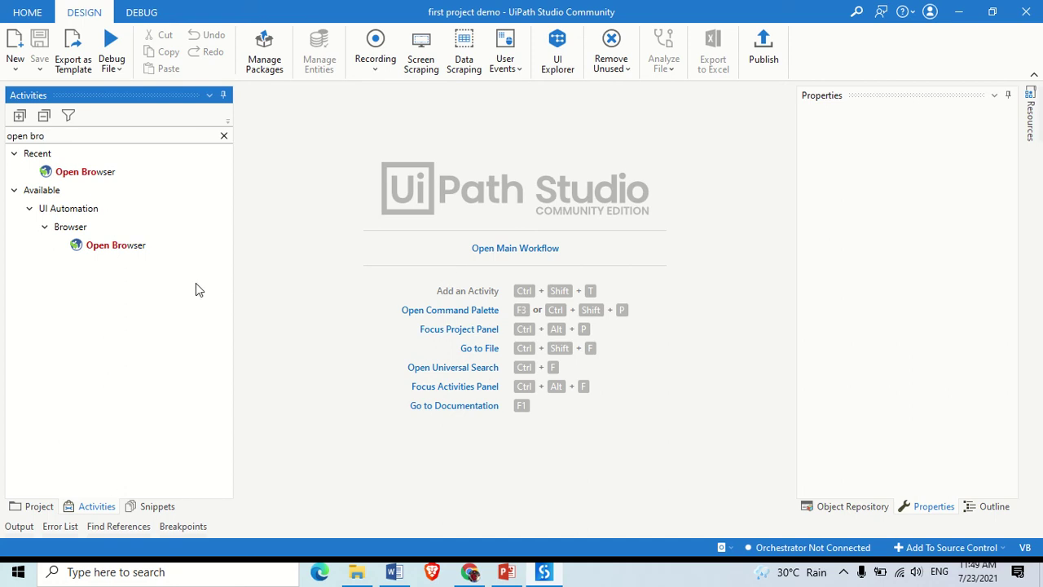
key(BackSpace)
key(BackSpace)
key(BackSpace)
key(BackSpace)
key(BackSpace)
key(BackSpace)
key(BackSpace)
key(BackSpace)
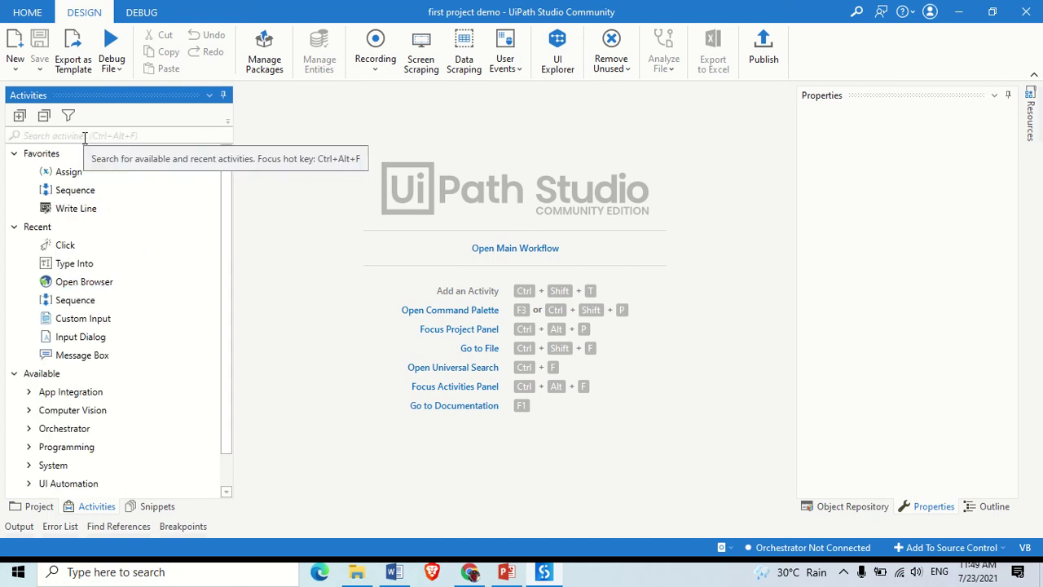
- Search the activities for "excel", look through the Excel activities, and clear the search
text(excwl)
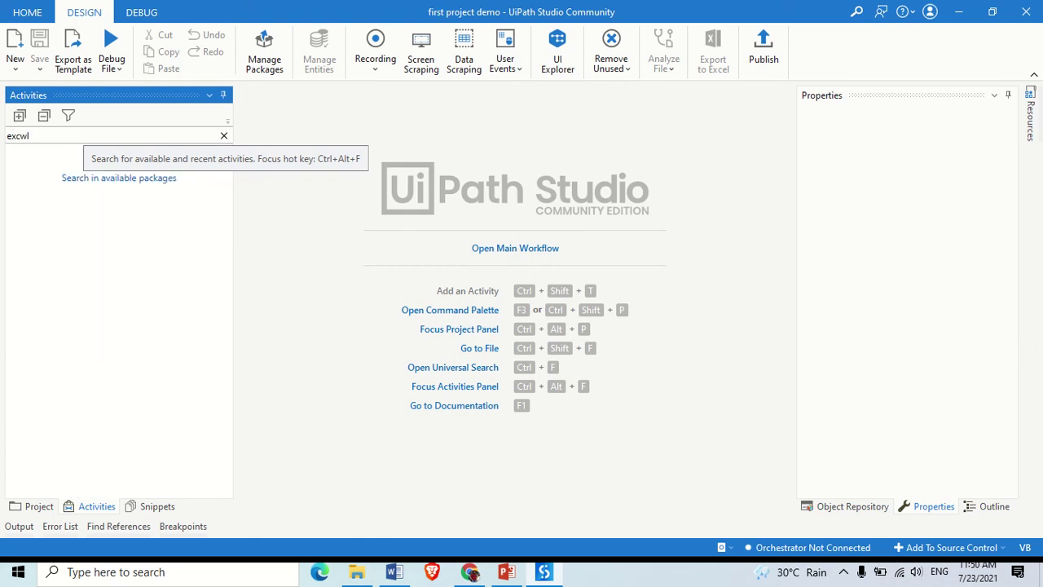
key(BackSpace)
key(BackSpace)
text(el)
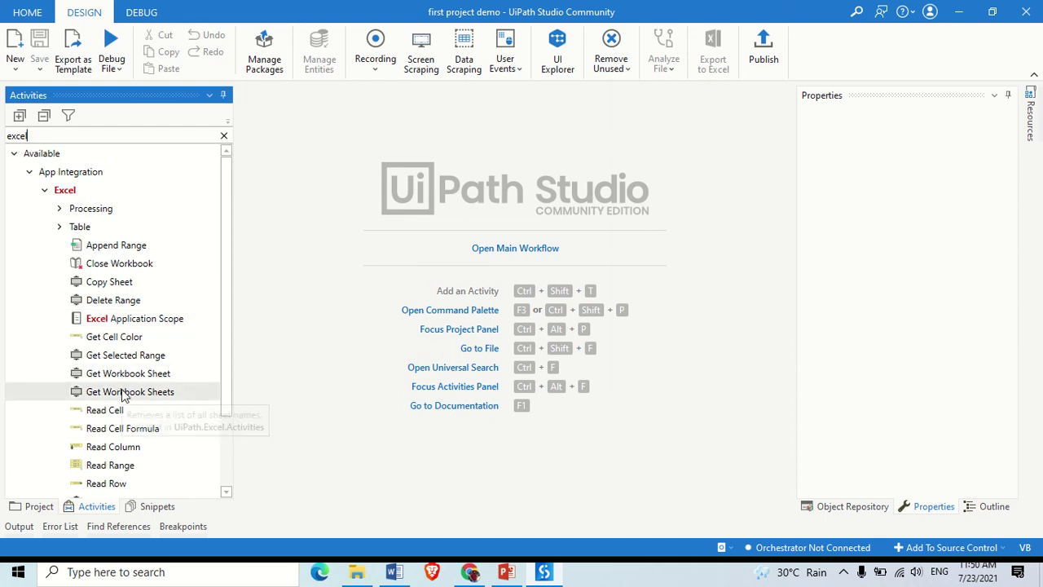
scroll(122, 395, down, 2)
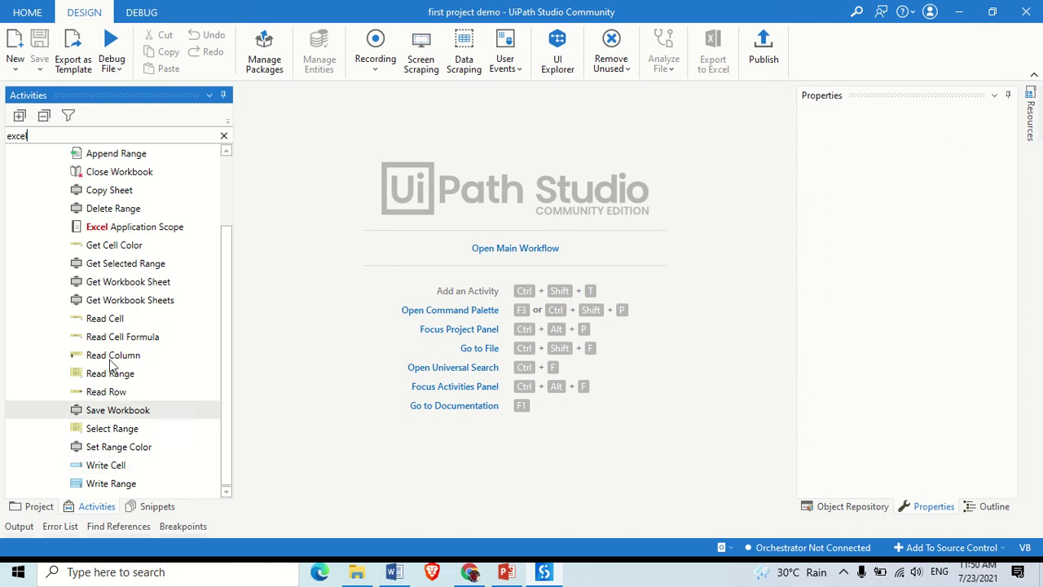
scroll(115, 403, up, 2)
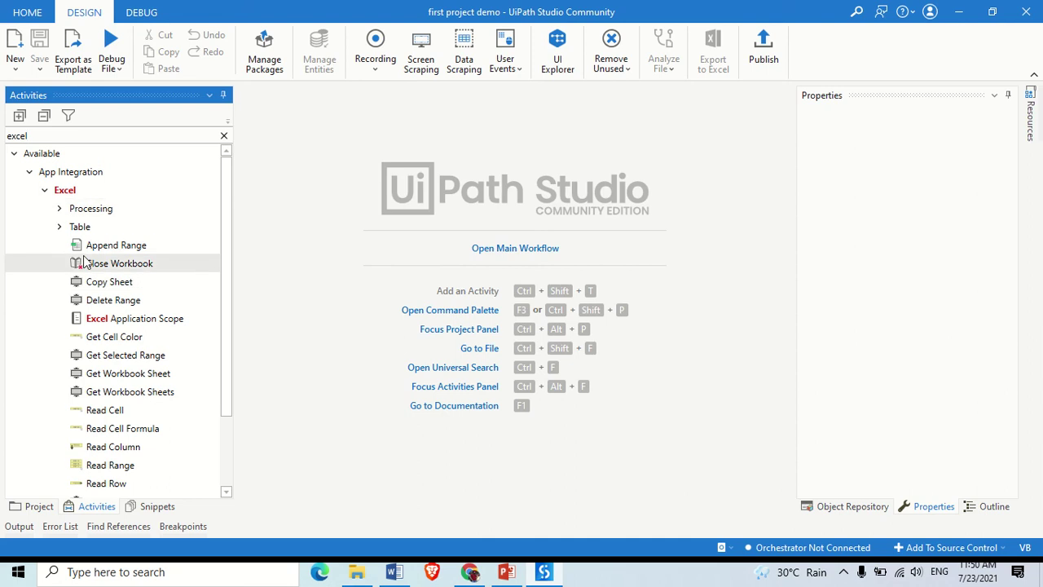
key(BackSpace)
key(BackSpace)
key(BackSpace)
key(BackSpace)
key(BackSpace)
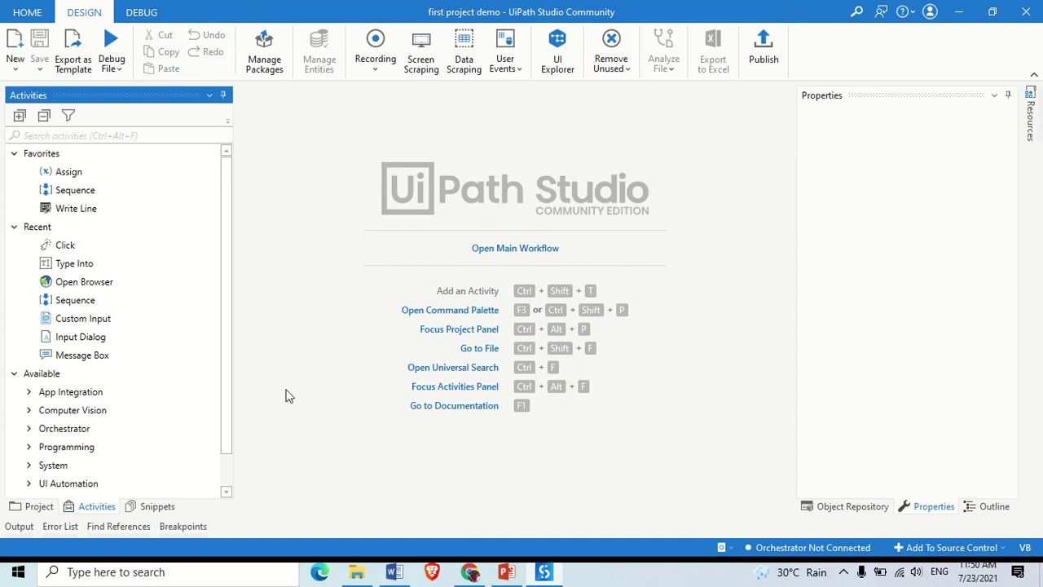
- Open the main workflow and add a Sequence activity to its empty canvas
click(508, 254)
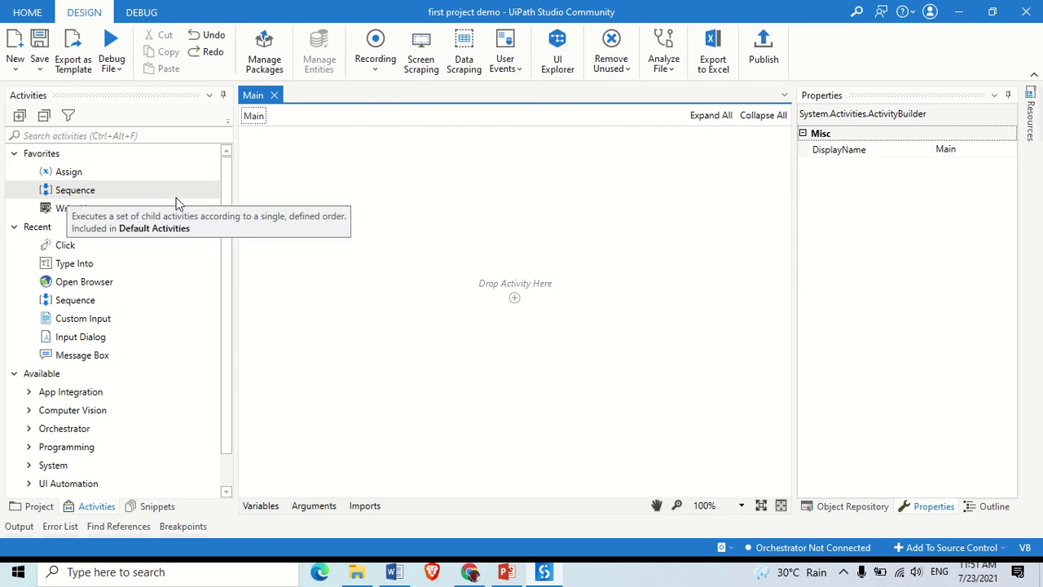
click(110, 194)
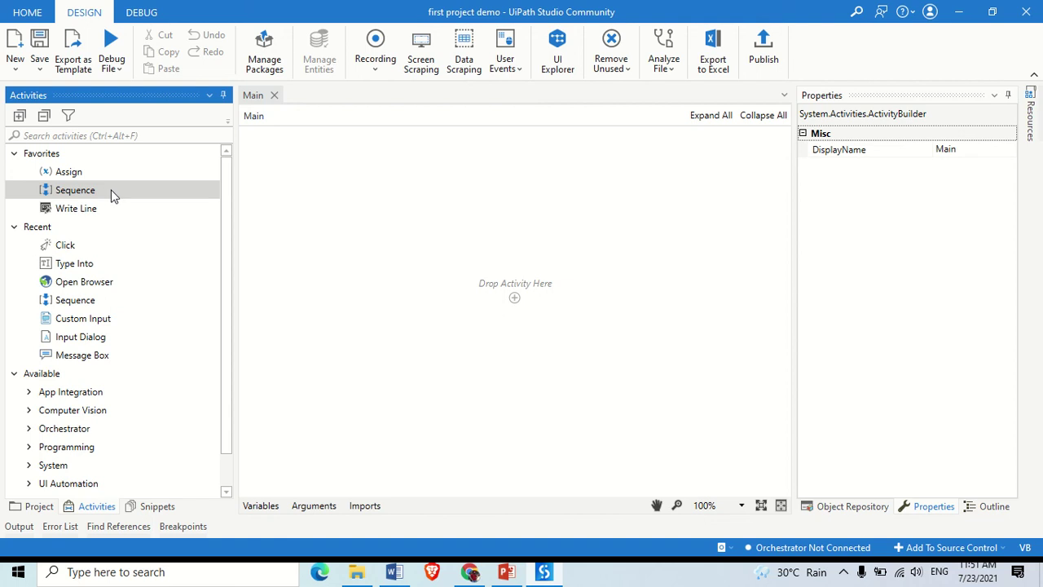
drag(112, 195, 517, 296)
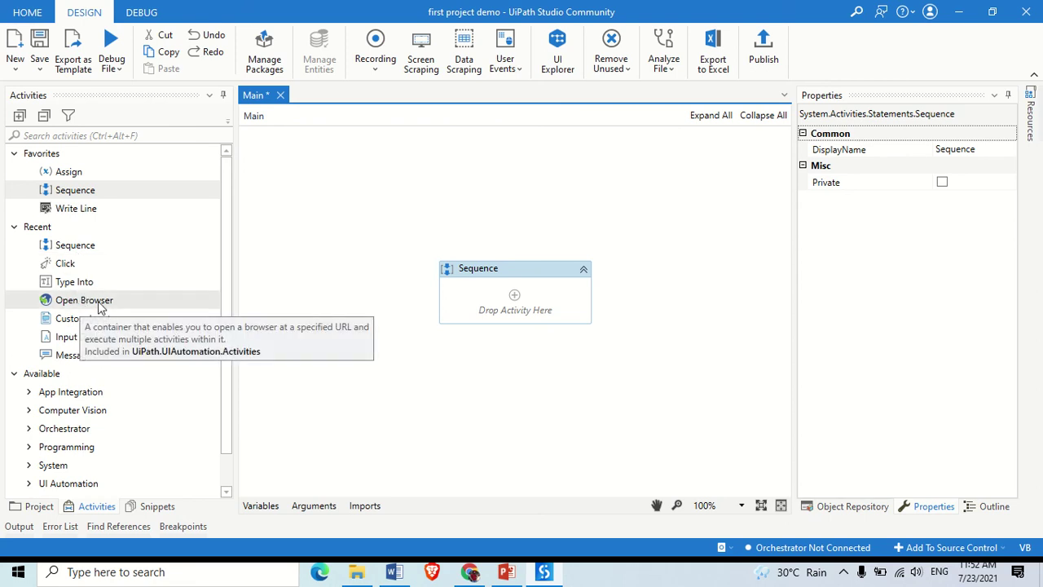
- Find the Open Browser activity by searching for "open" and place it inside the Sequence
click(57, 136)
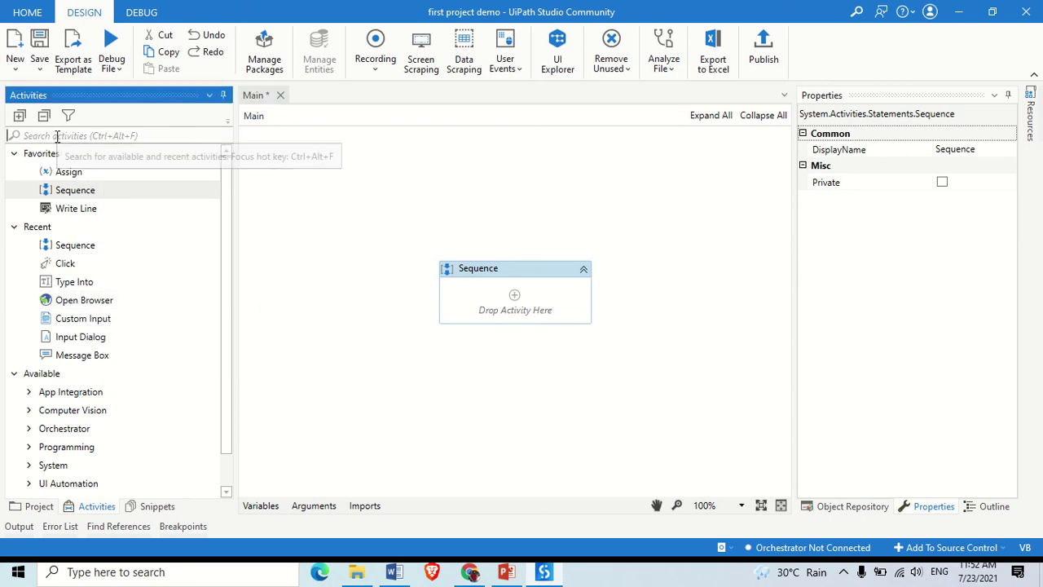
text(open)
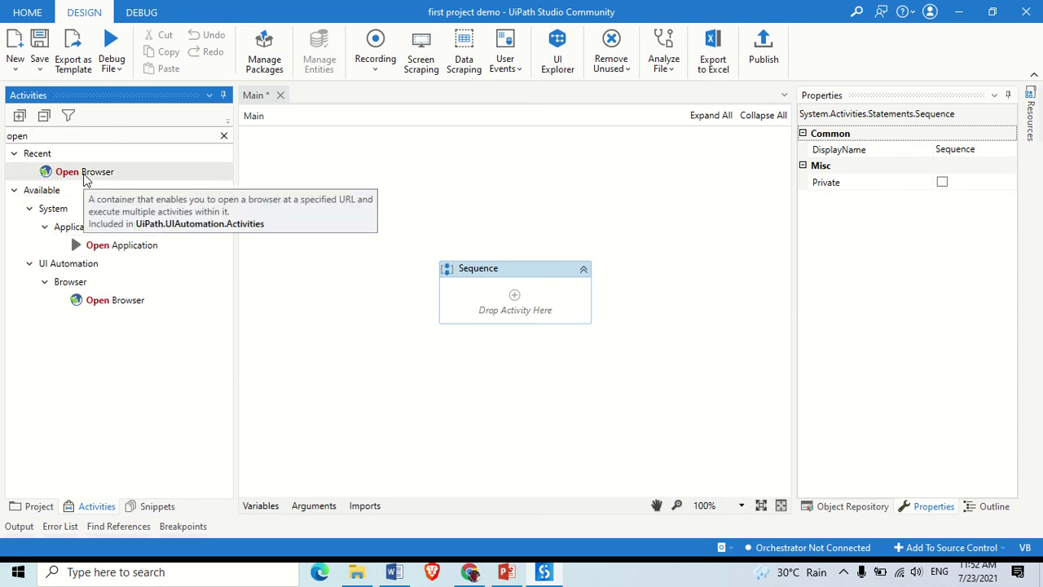
drag(102, 174, 522, 303)
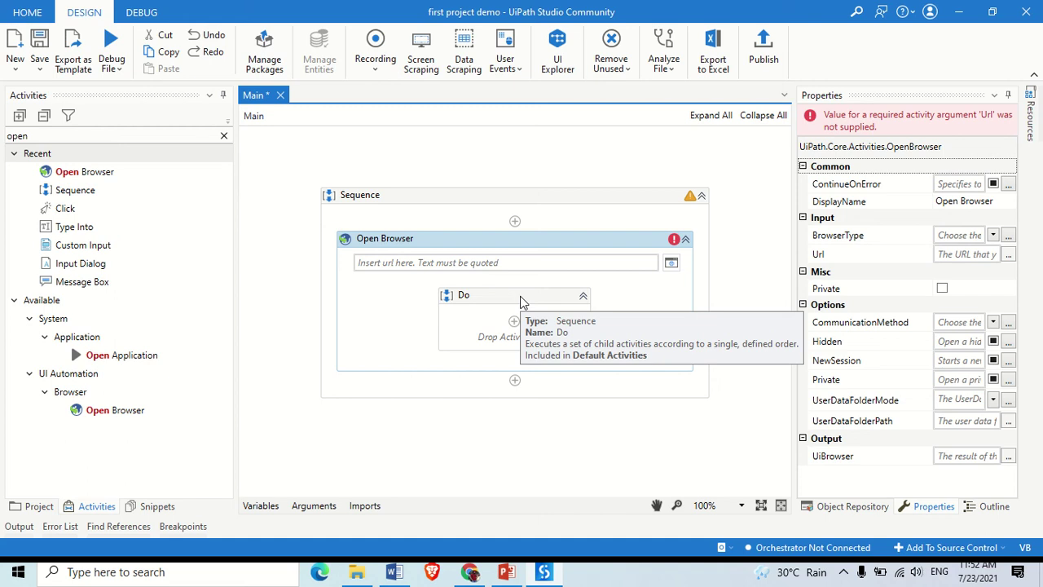
- Show the Open Browser activity's properties and widen both the value column and the properties area so the field descriptions are readable
click(745, 285)
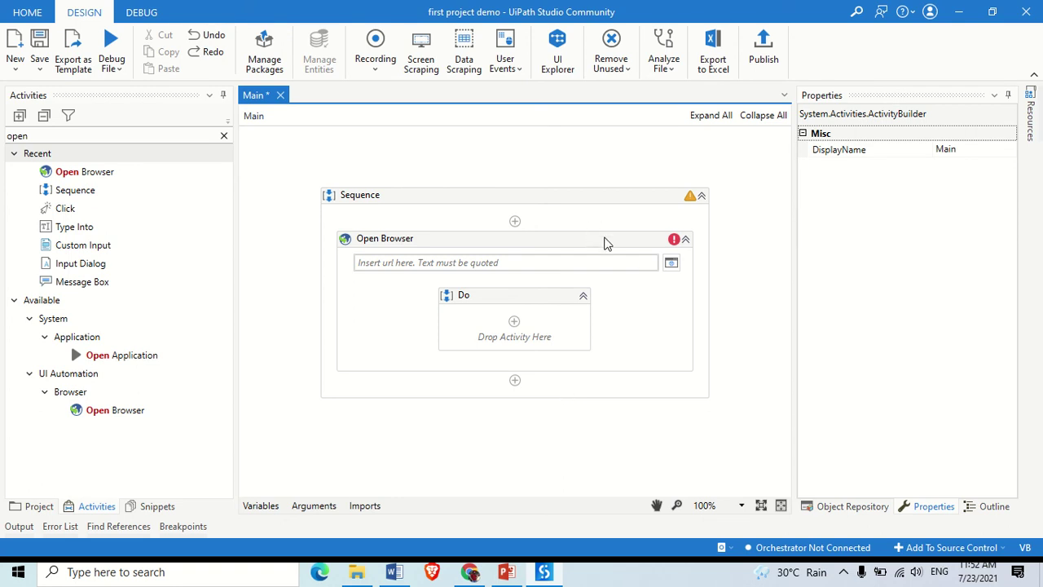
click(604, 241)
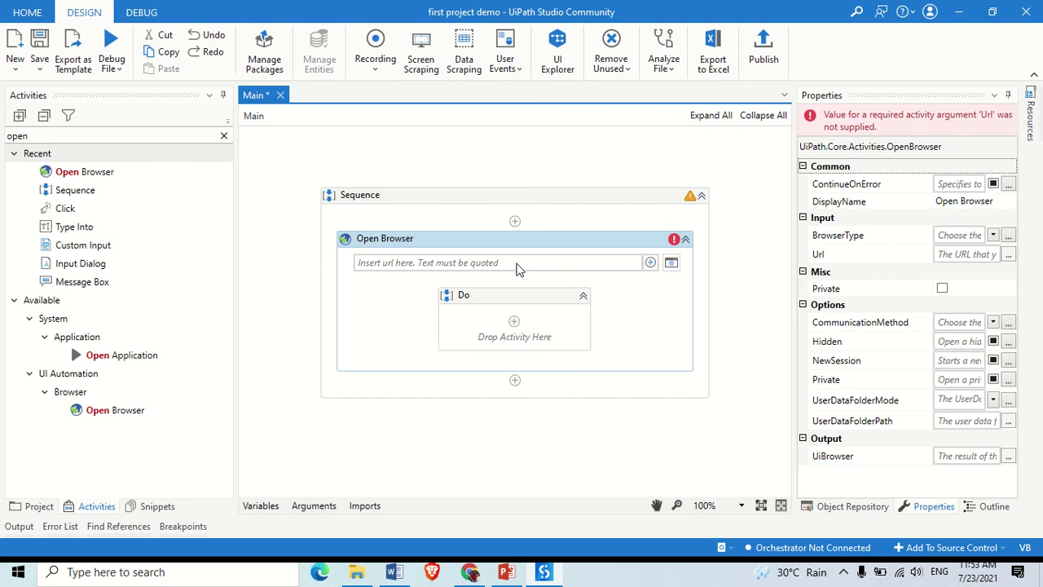
click(516, 264)
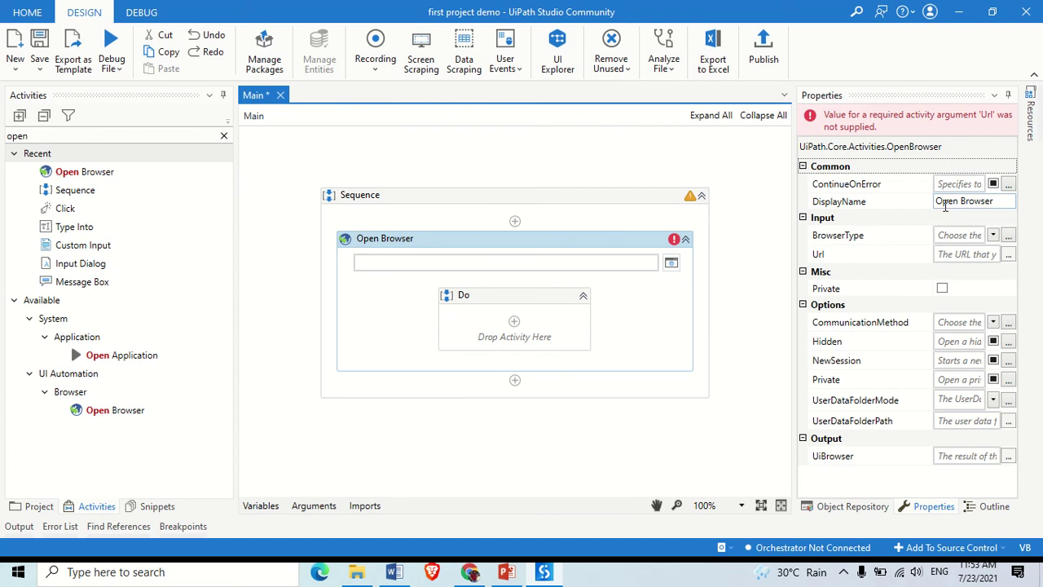
drag(933, 185, 884, 185)
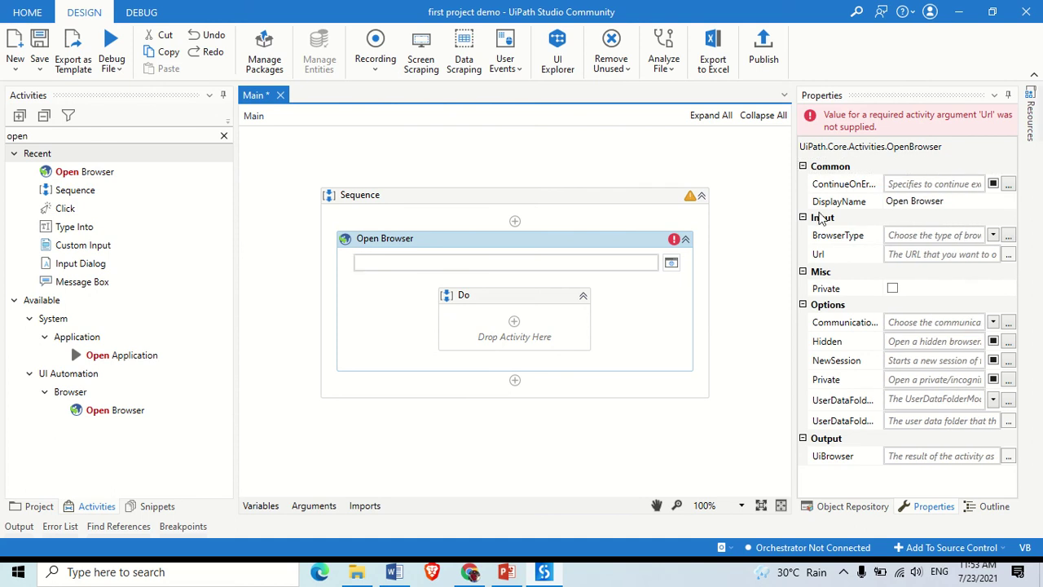
drag(792, 240, 733, 240)
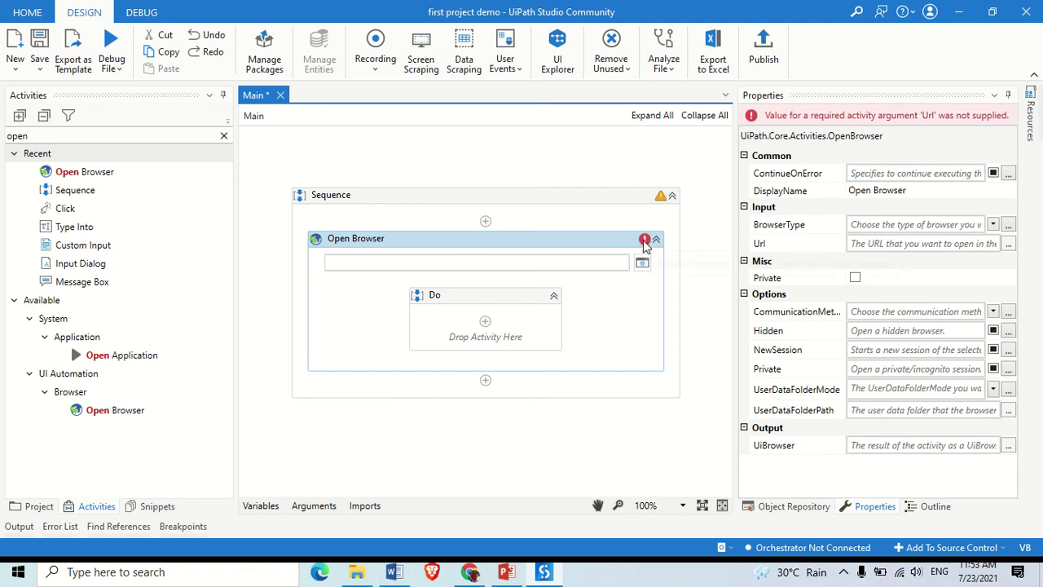
- Examine the error marker on the Open Browser activity, and compare the workflow's properties with those of the activity
mouse_move(646, 242)
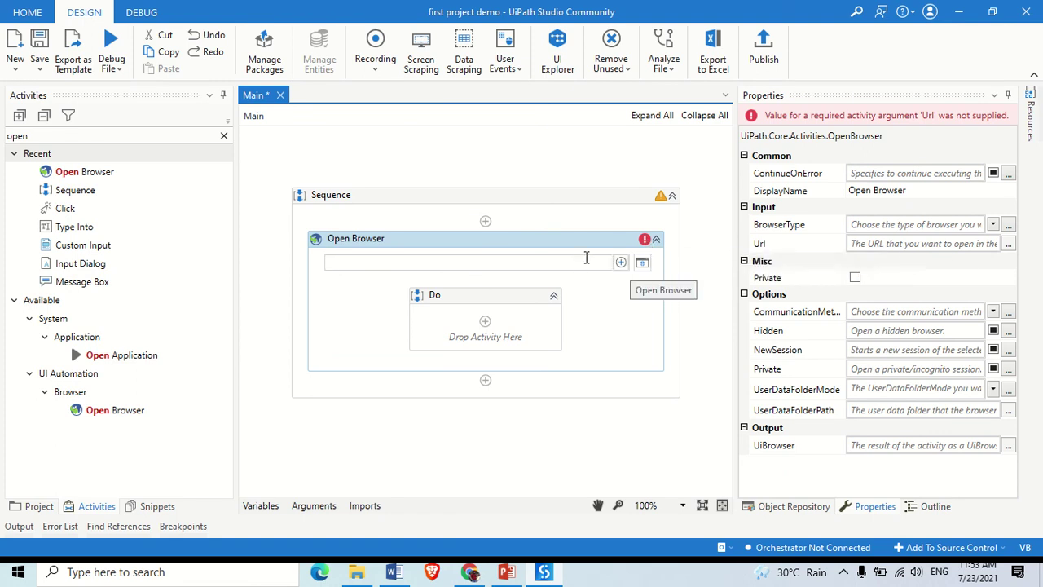
click(704, 330)
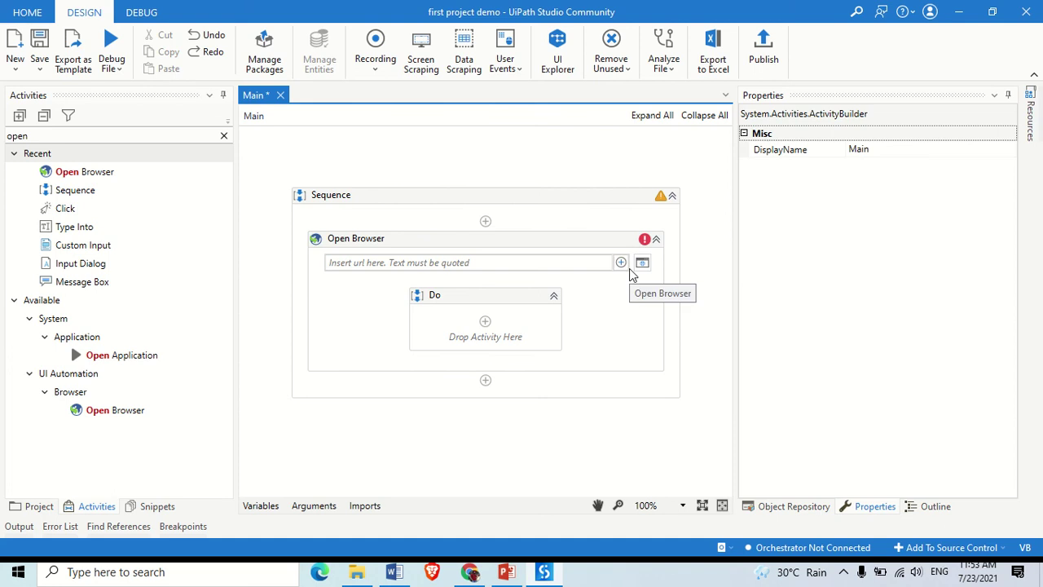
click(591, 240)
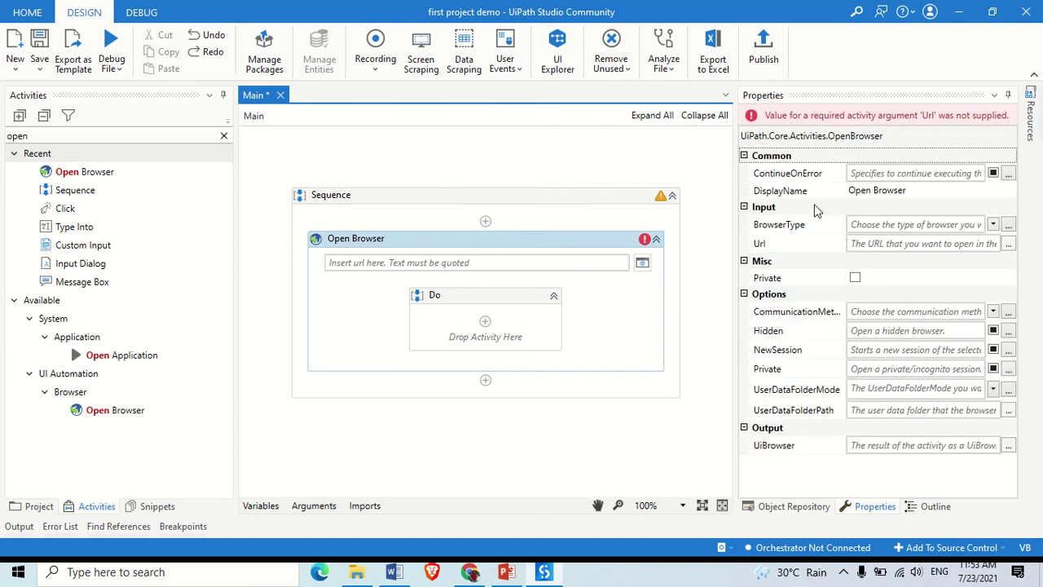